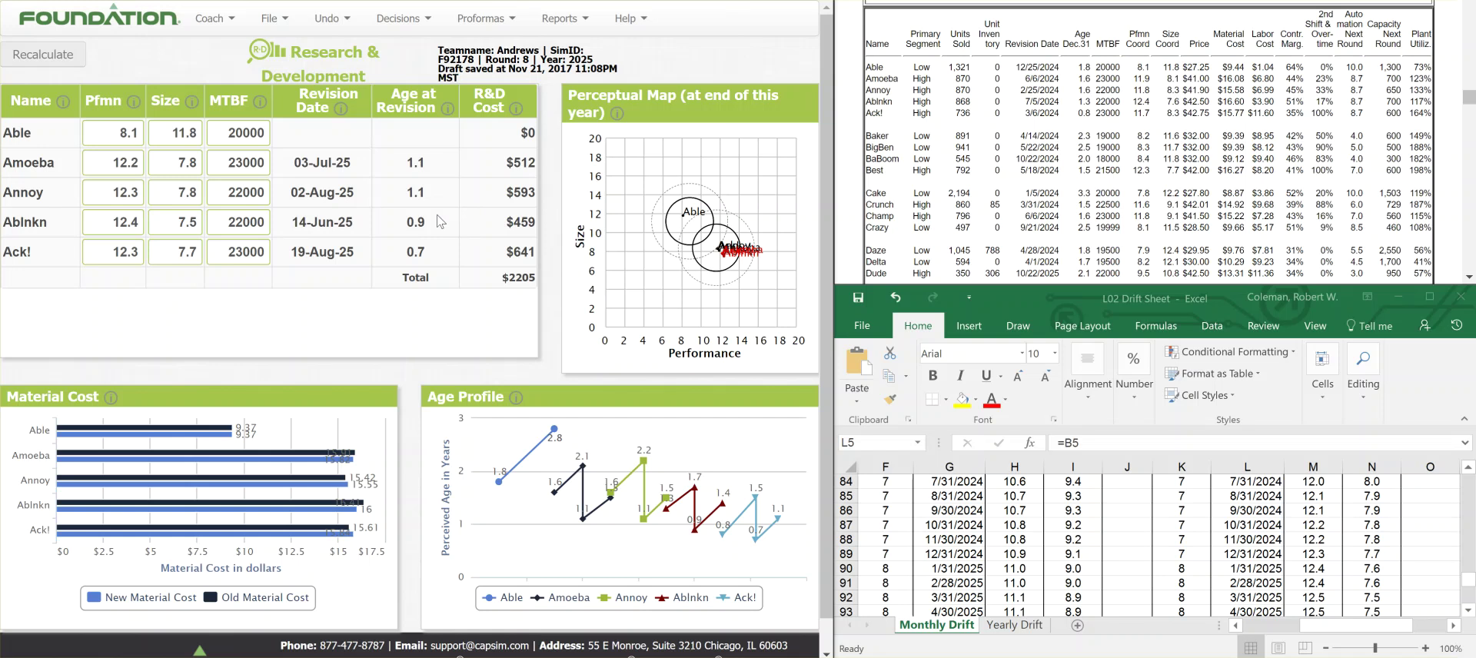
- Examine the FastTrack report's production information and the top products in the Low Tech and High Tech segments
scroll(1157, 192, down, 5)
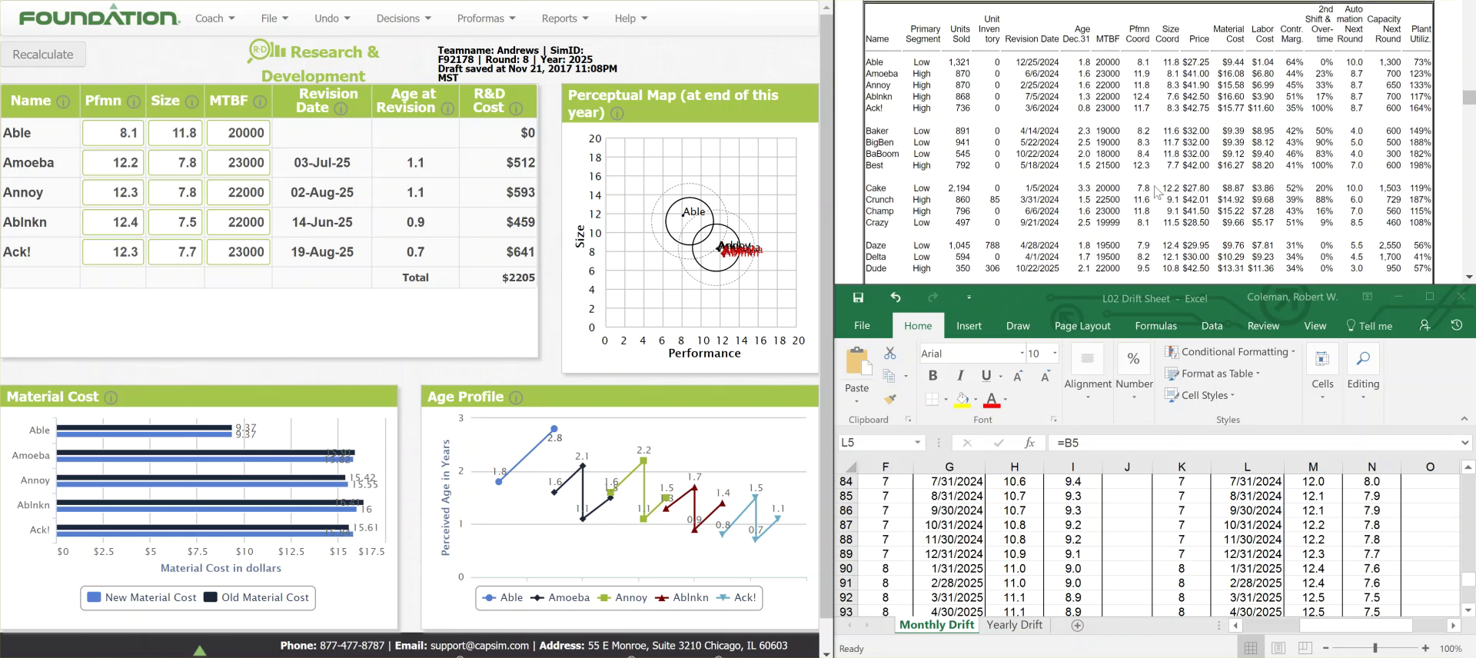
scroll(1158, 192, down, 10)
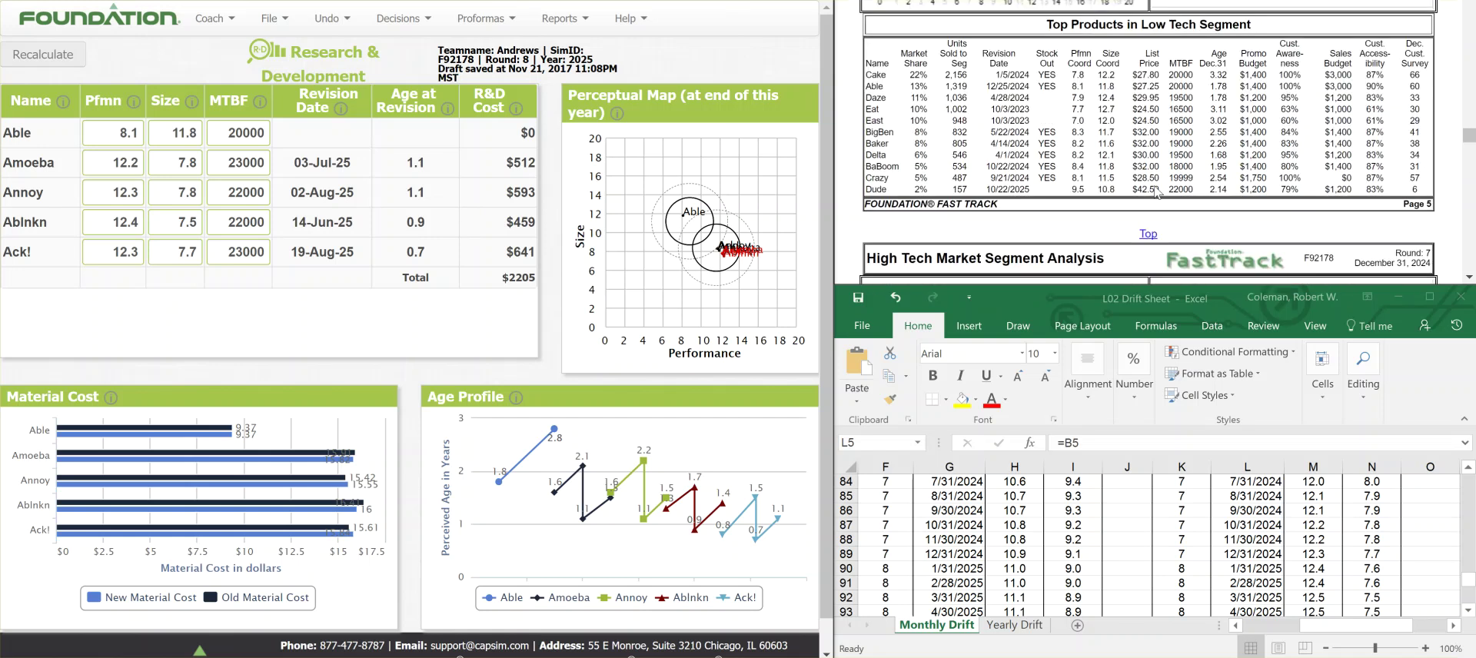
scroll(1157, 192, down, 10)
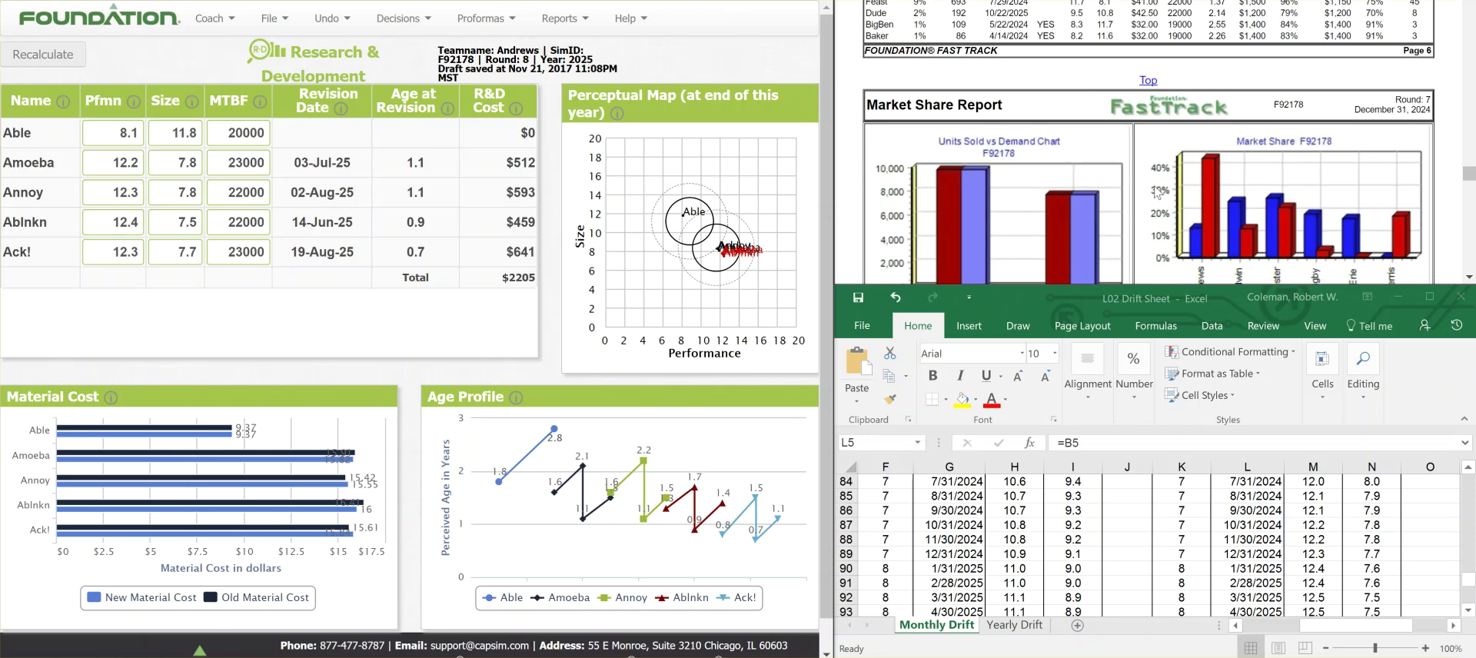
scroll(1157, 193, up, 3)
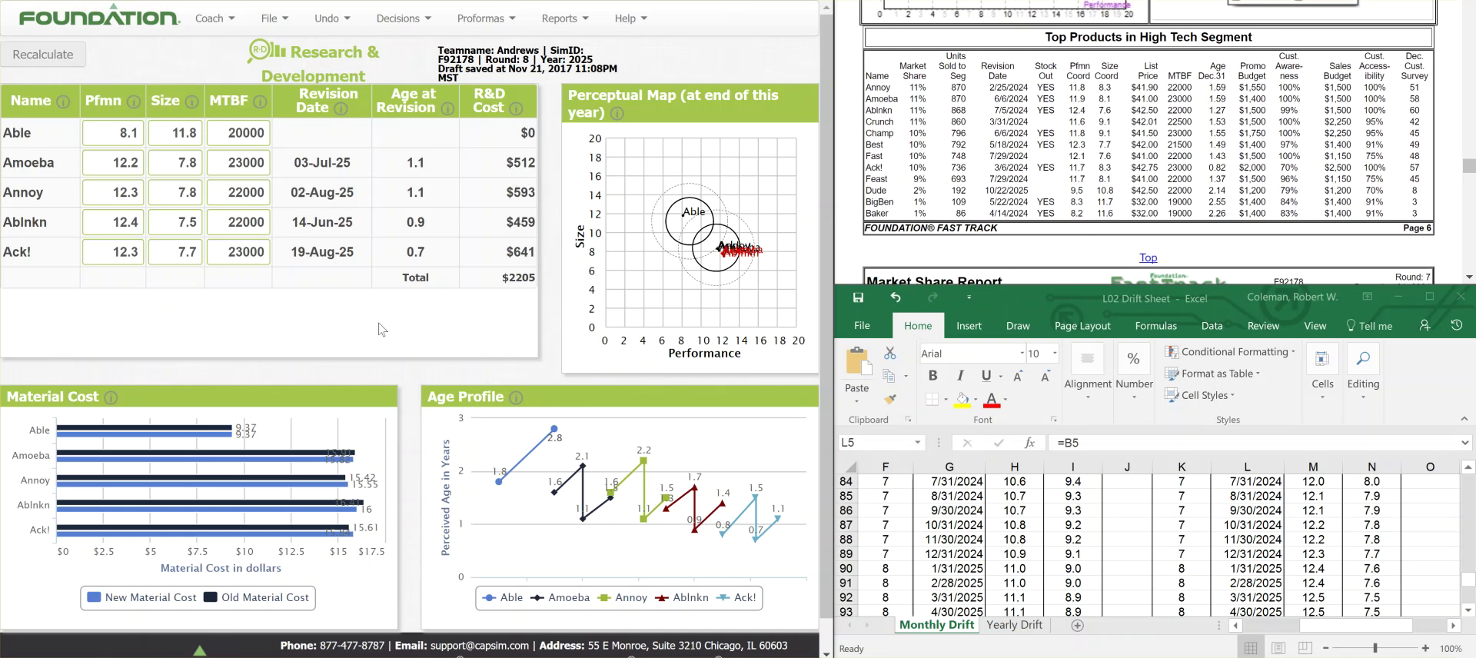
- Open the Marketing decisions and review the total contribution margin less promotion and sales budgets
click(407, 30)
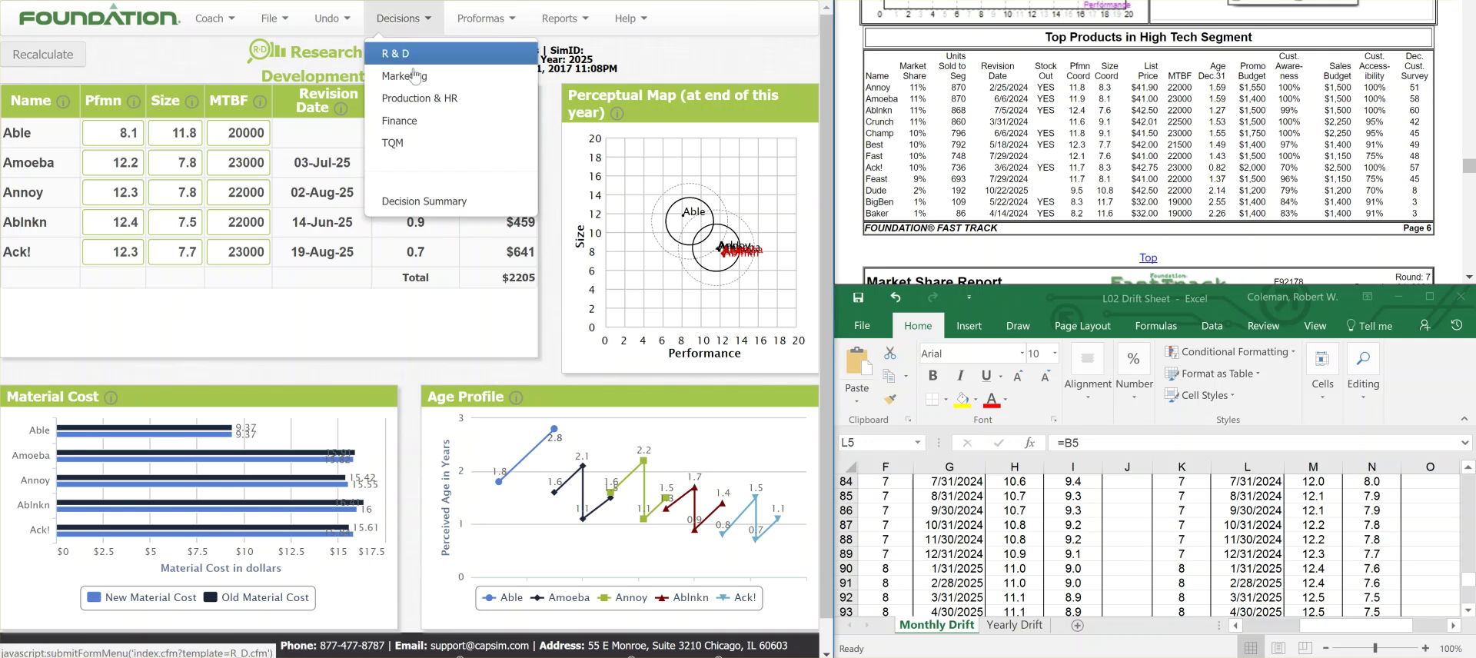
click(414, 76)
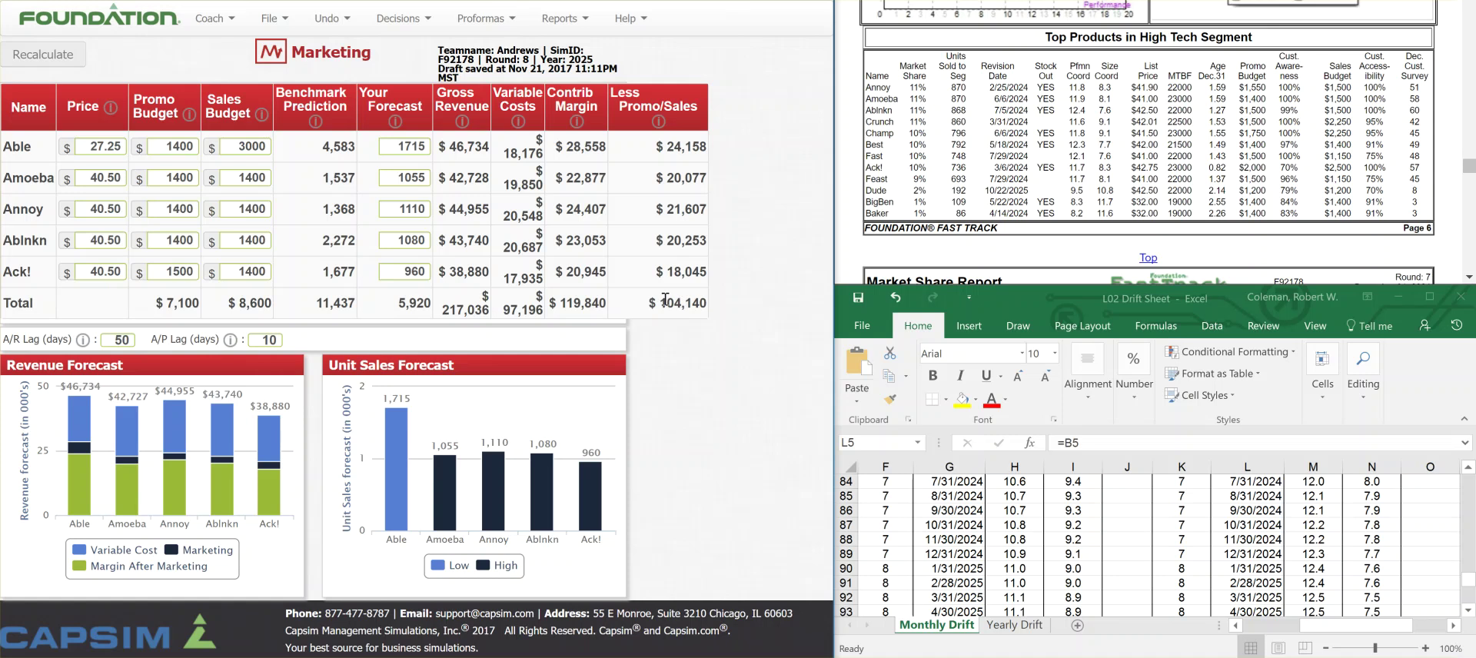
drag(660, 300, 691, 309)
click(691, 308)
- Examine the report's Market Share charts and the actual and potential market share tables
scroll(1212, 146, down, 5)
scroll(1211, 146, down, 3)
scroll(1212, 146, up, 4)
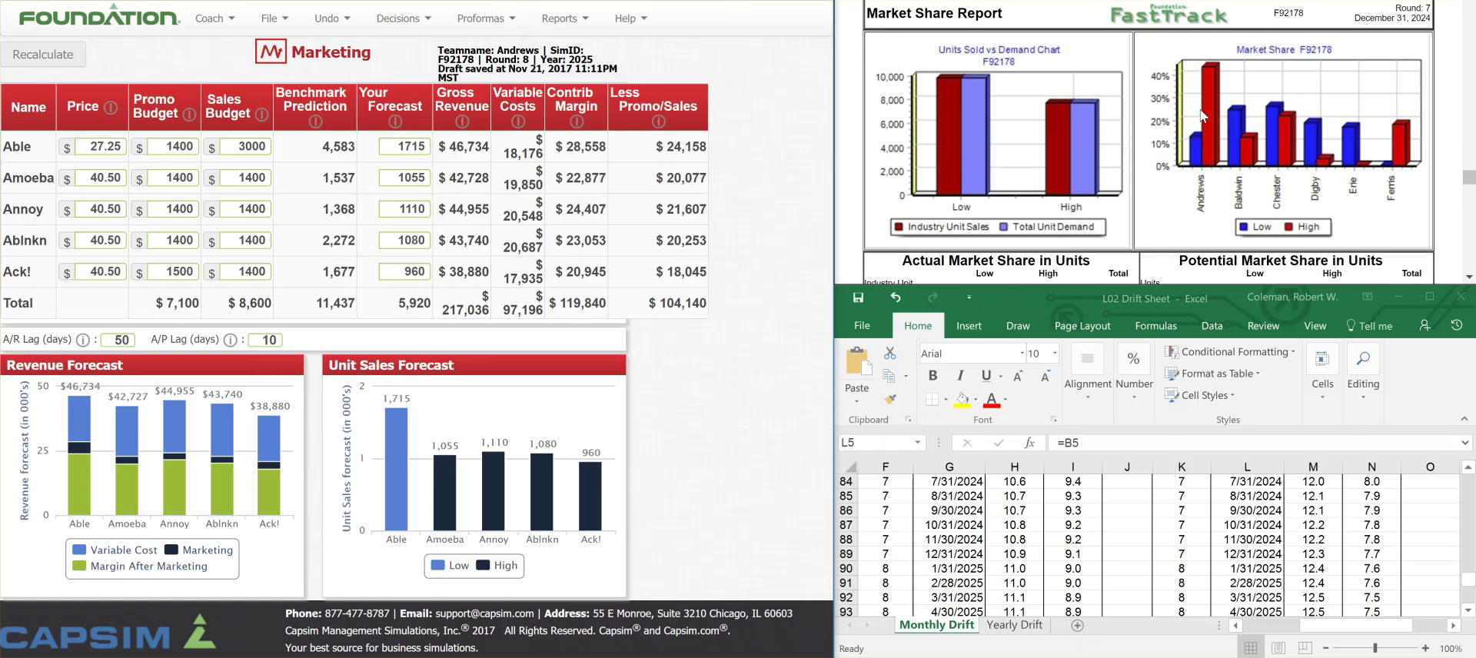
scroll(1210, 154, down, 3)
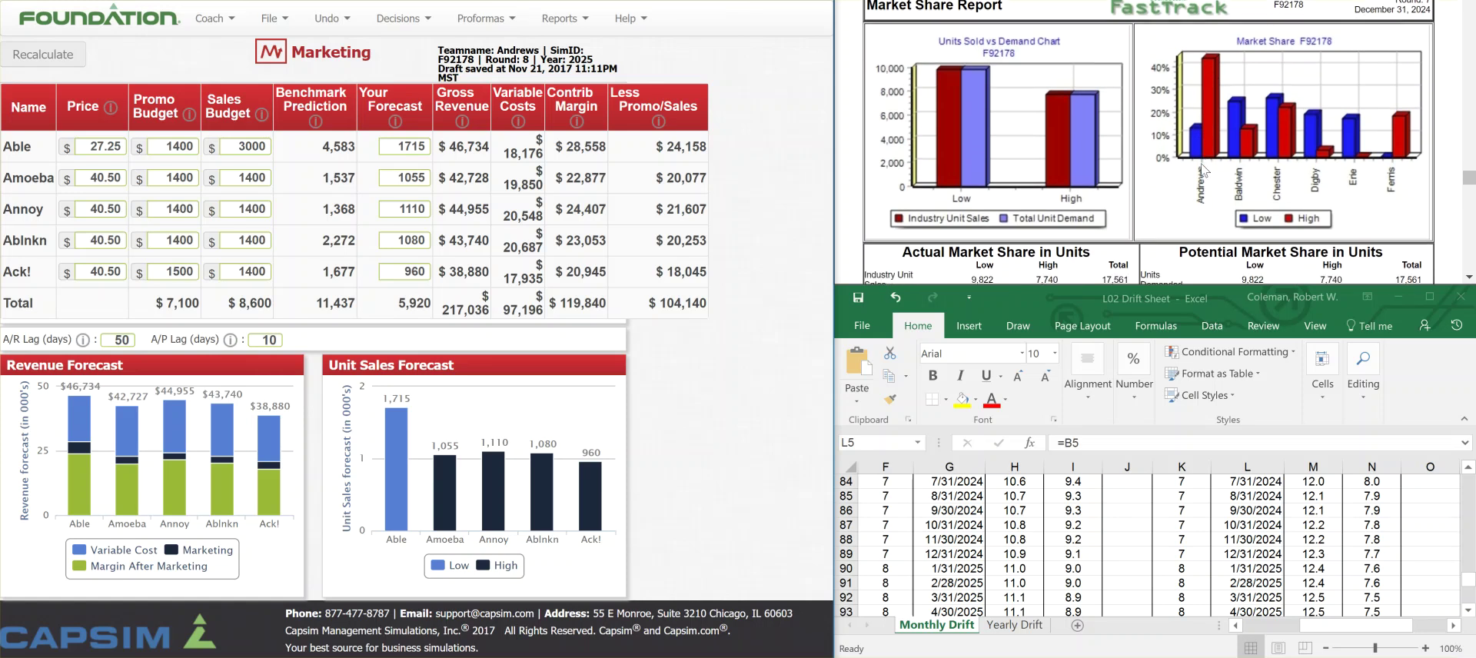
scroll(1204, 170, down, 1)
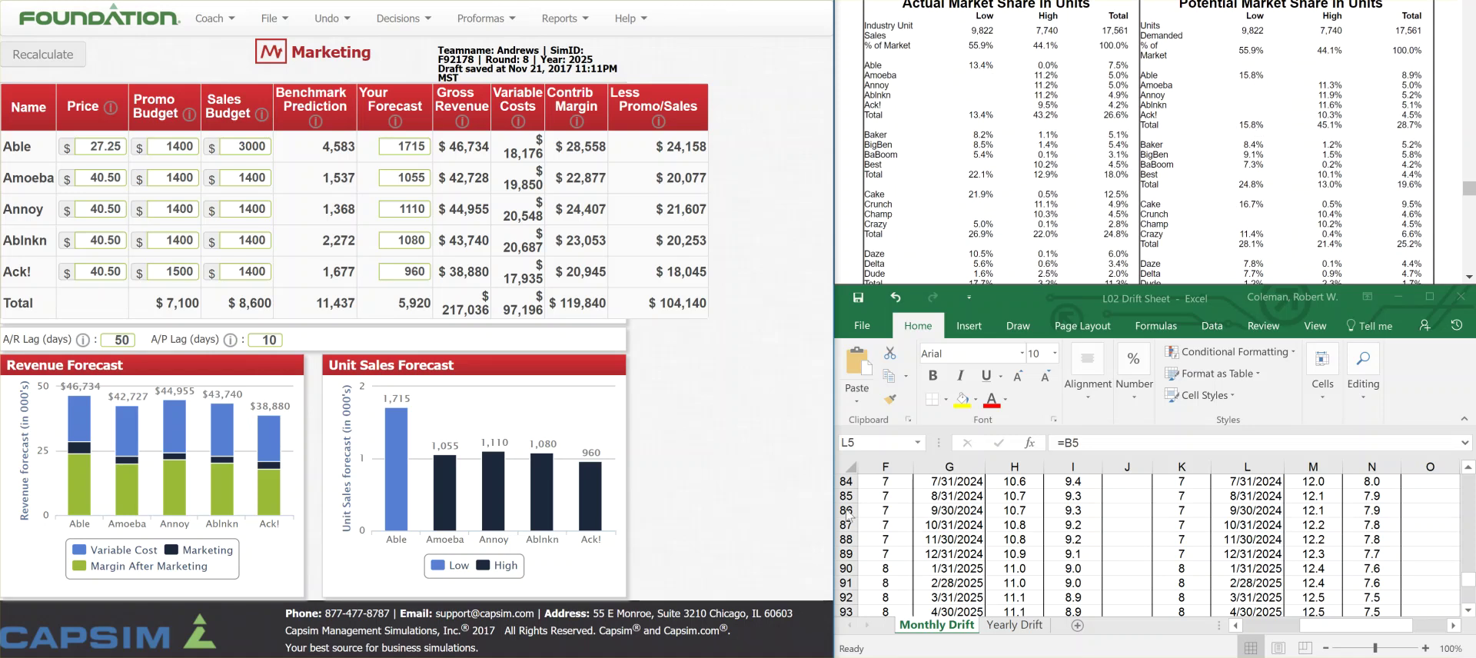
- Switch to Calculator, review the unit forecast calculations in its history, and mark Amoeba's potential High Tech share in the report
key(alt+Tab)
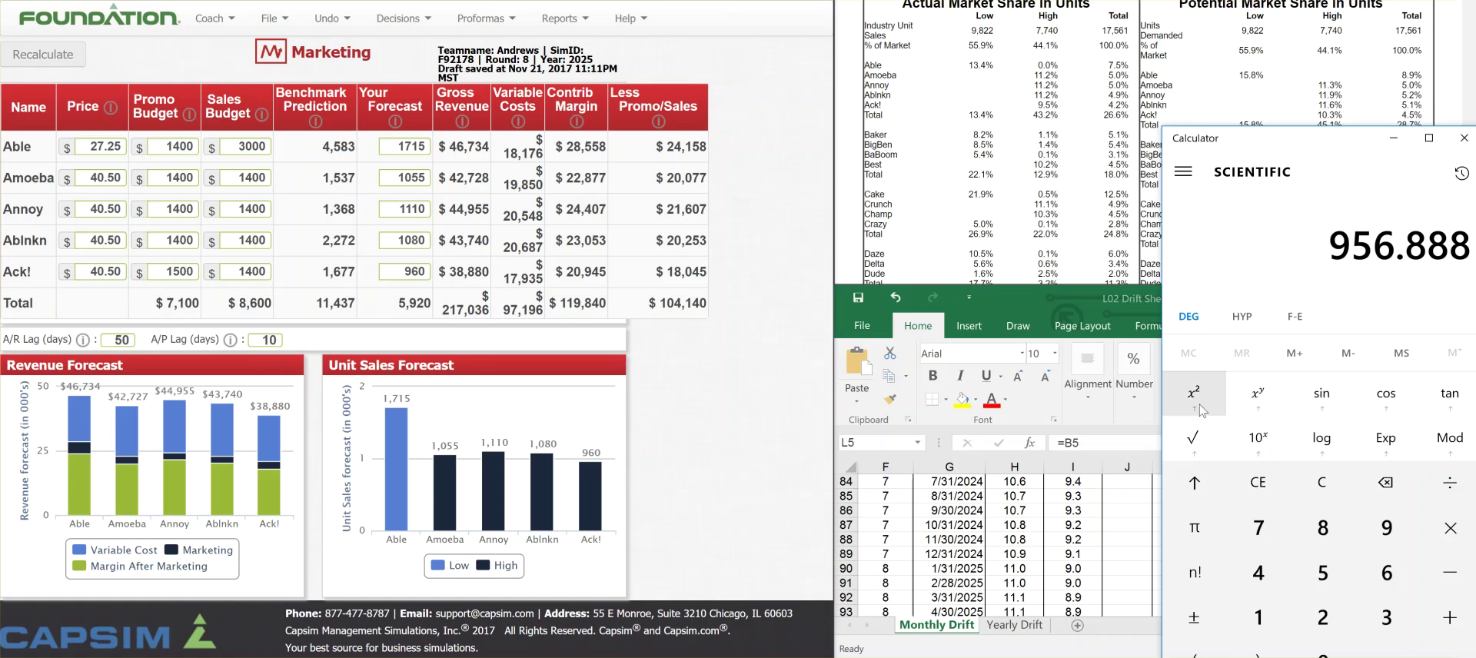
click(1462, 174)
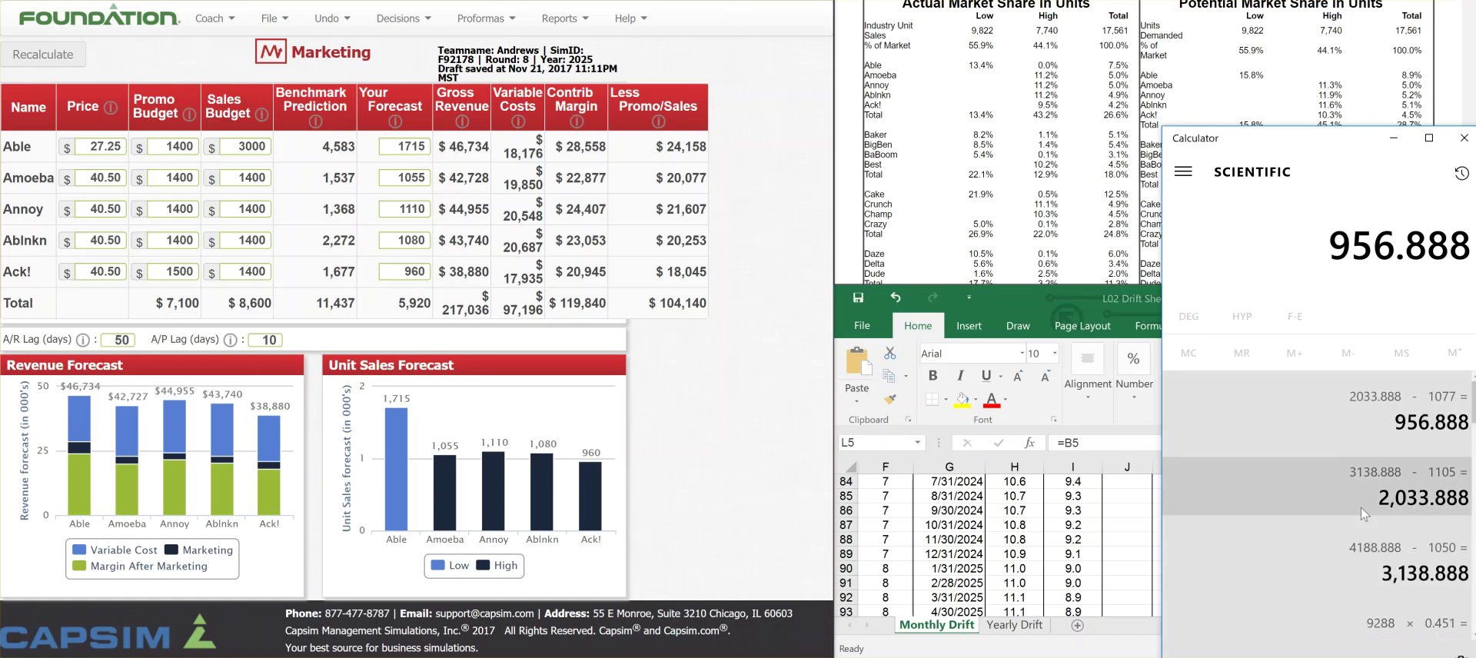
scroll(1360, 507, down, 1)
scroll(1360, 507, down, 5)
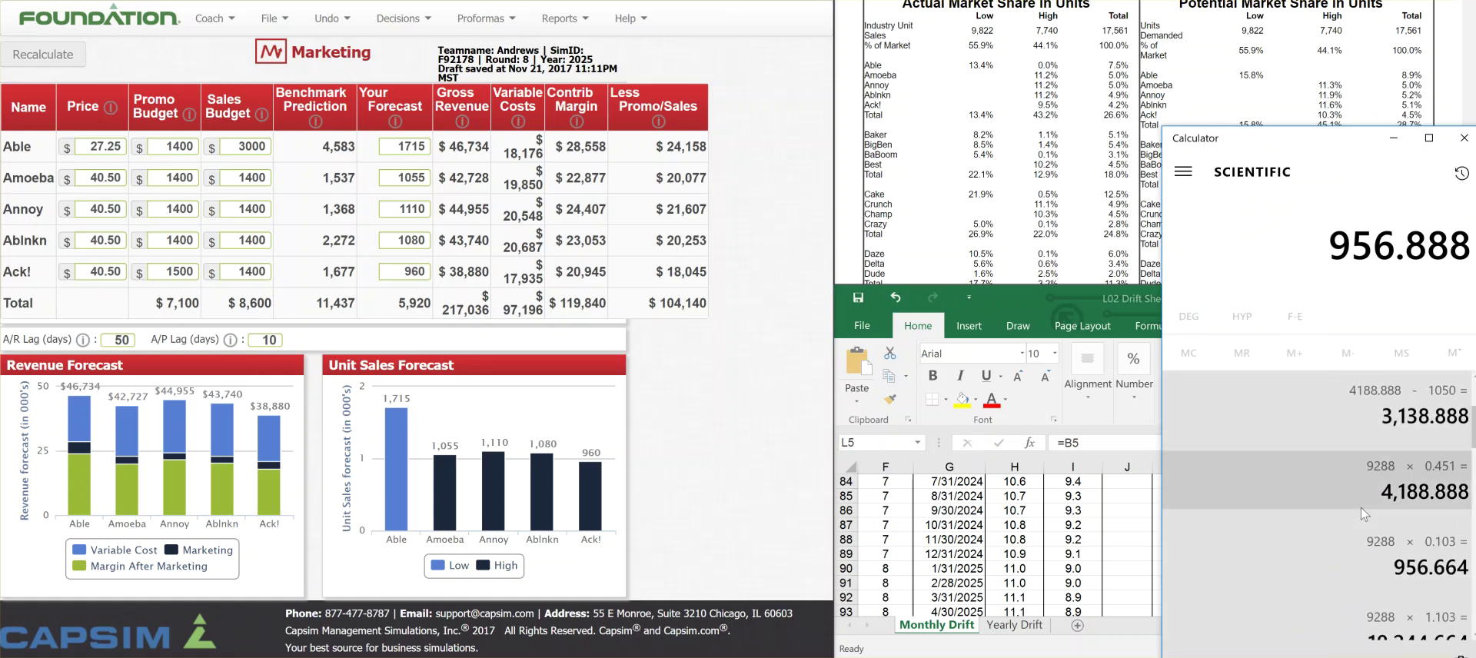
scroll(1360, 508, down, 1)
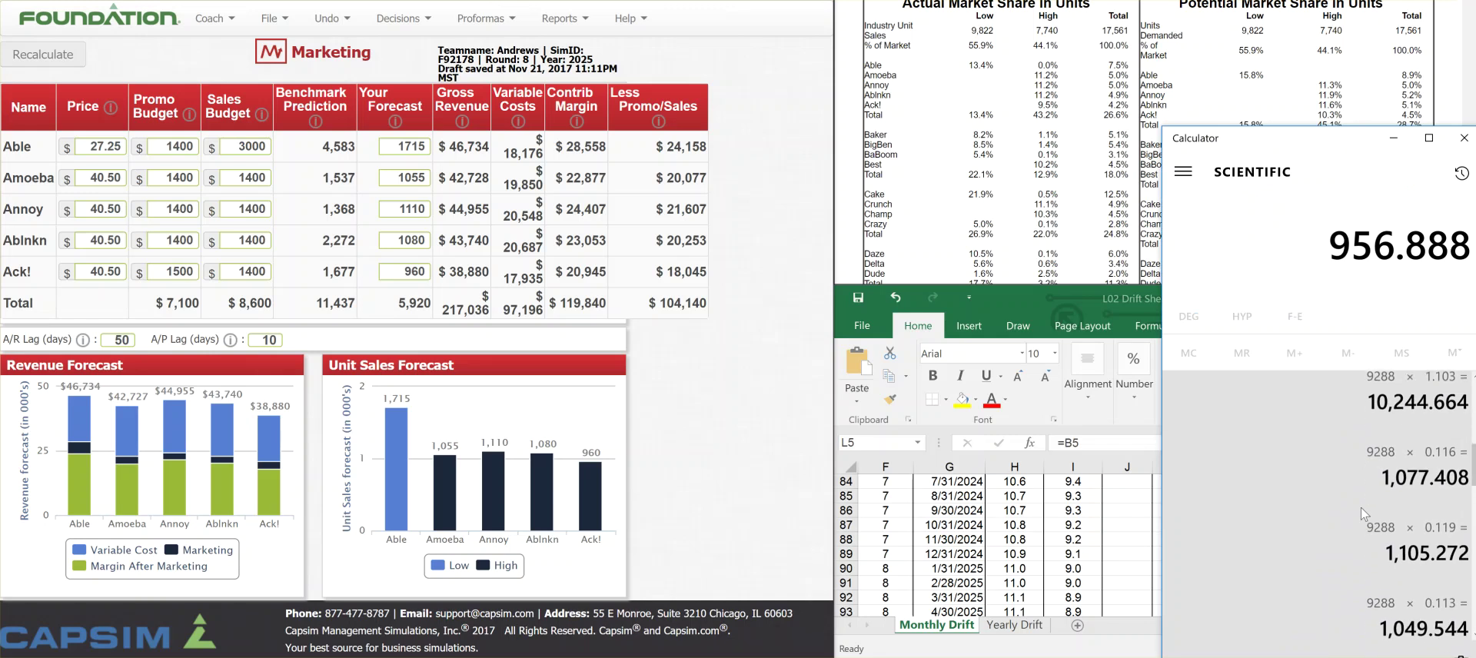
scroll(1360, 507, down, 2)
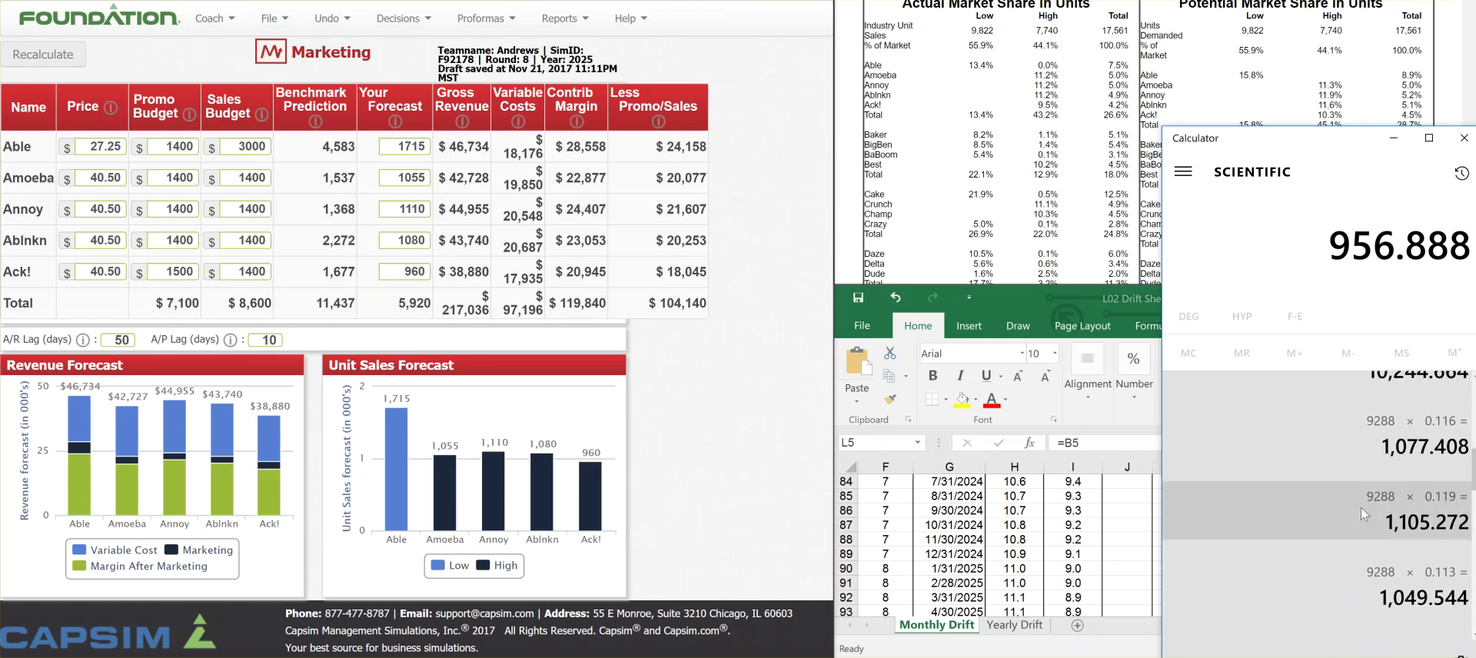
scroll(1360, 507, down, 3)
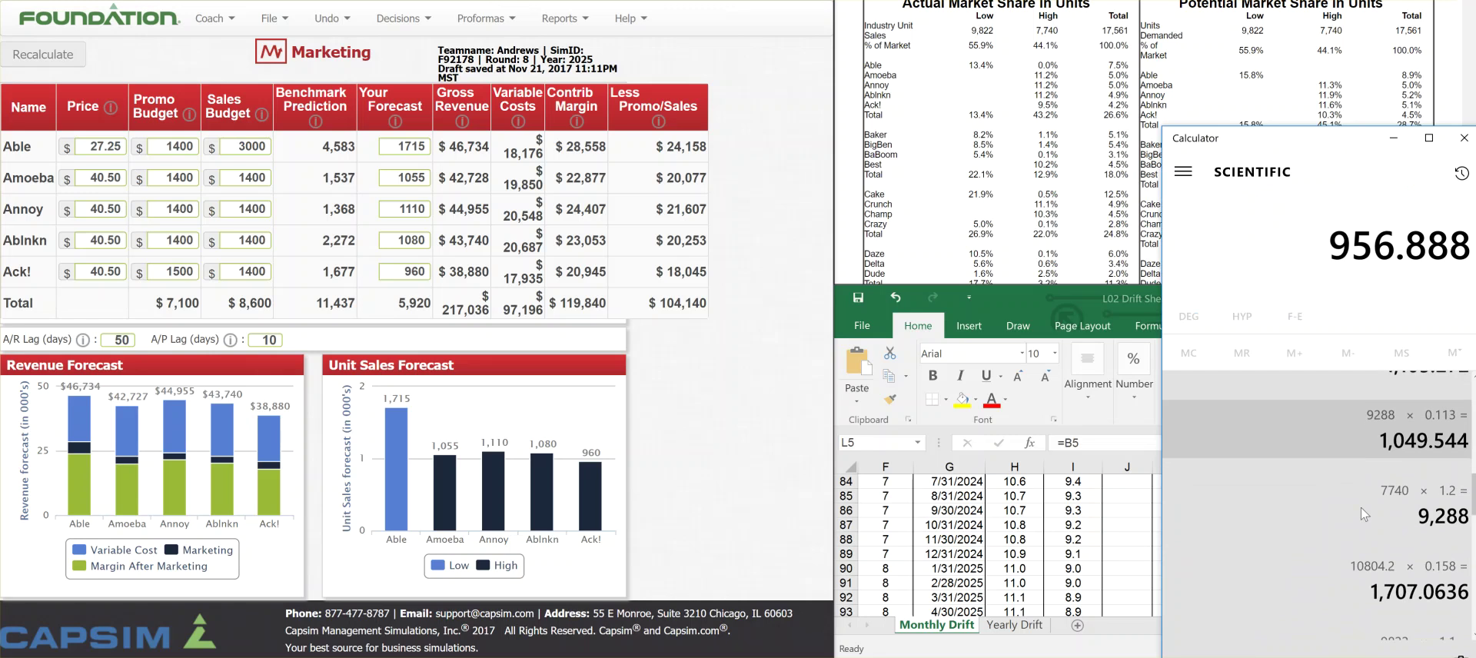
scroll(1360, 510, down, 1)
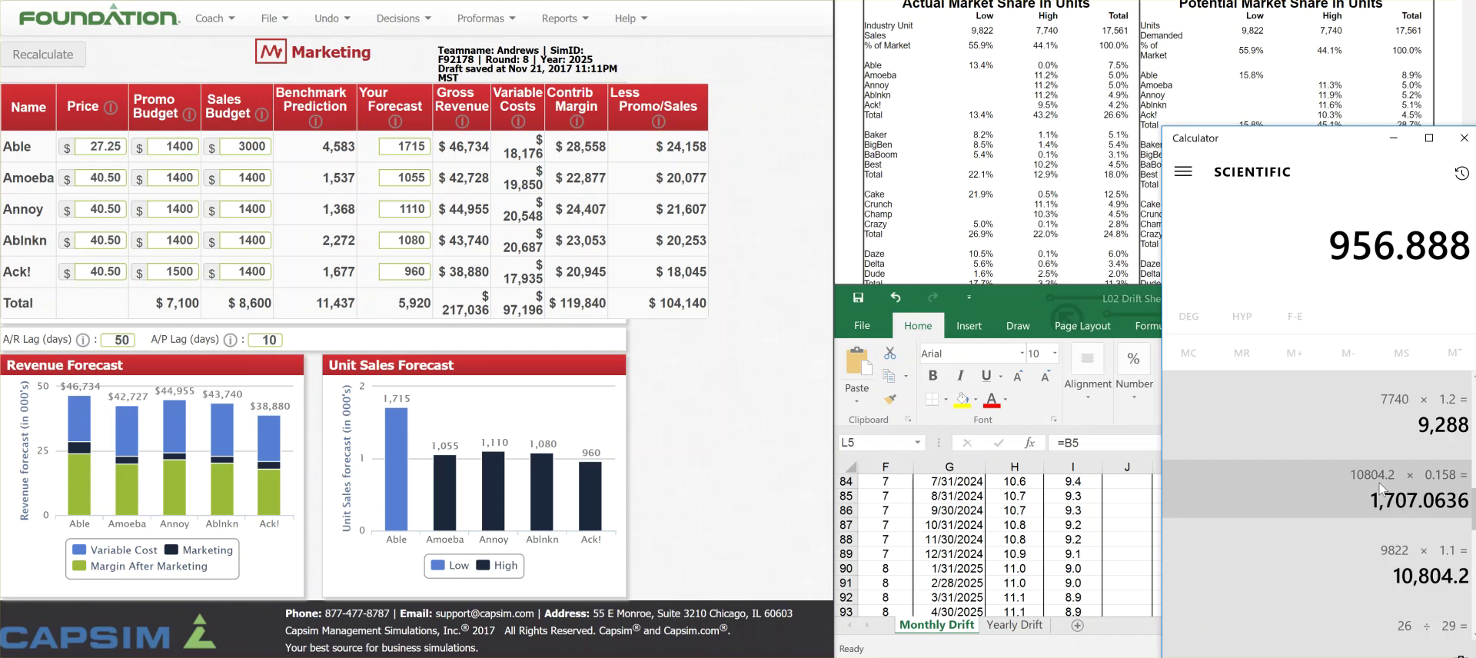
click(1392, 139)
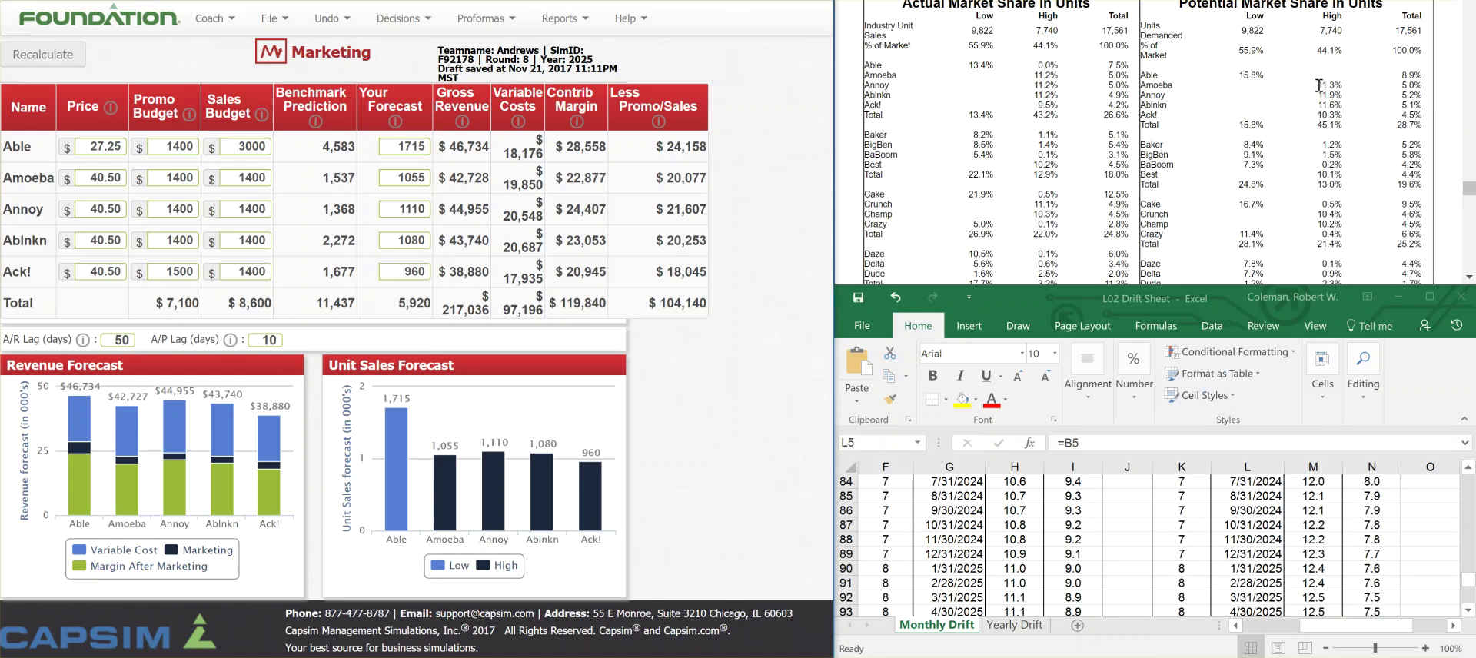
double_click(1318, 85)
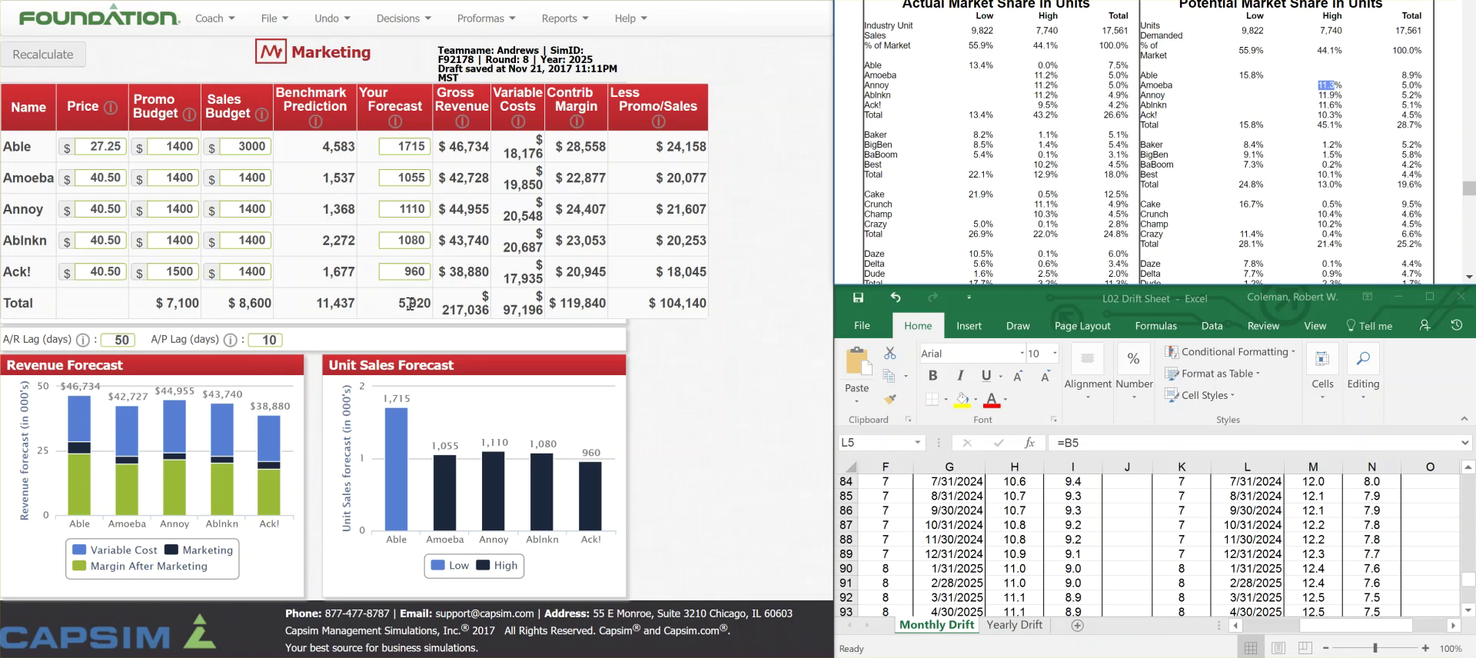
- Return to the percent-of-sales and dollar market share charts on the FastTrack report's first page
scroll(1033, 181, down, 20)
scroll(1041, 182, up, 10)
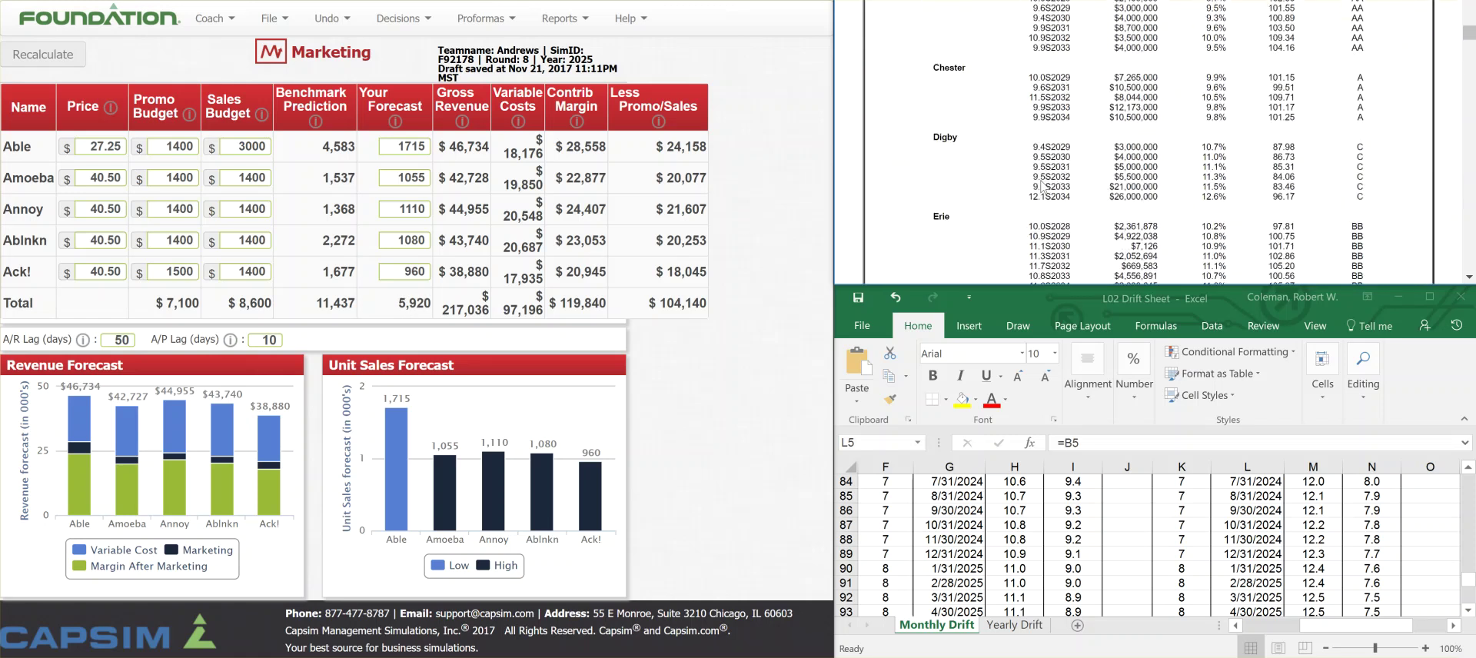
scroll(1043, 186, up, 5)
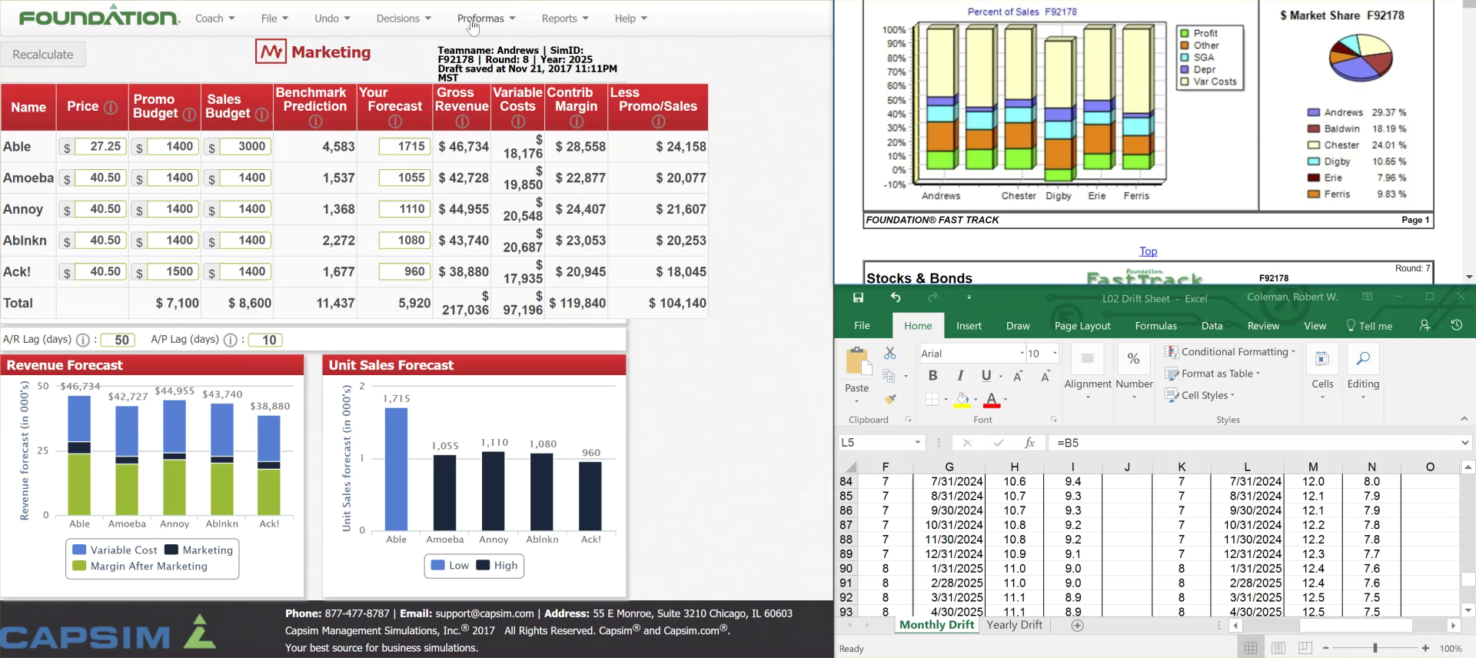
- Open the Production & HR decisions and review the product margins and physical plant settings
click(401, 18)
click(406, 100)
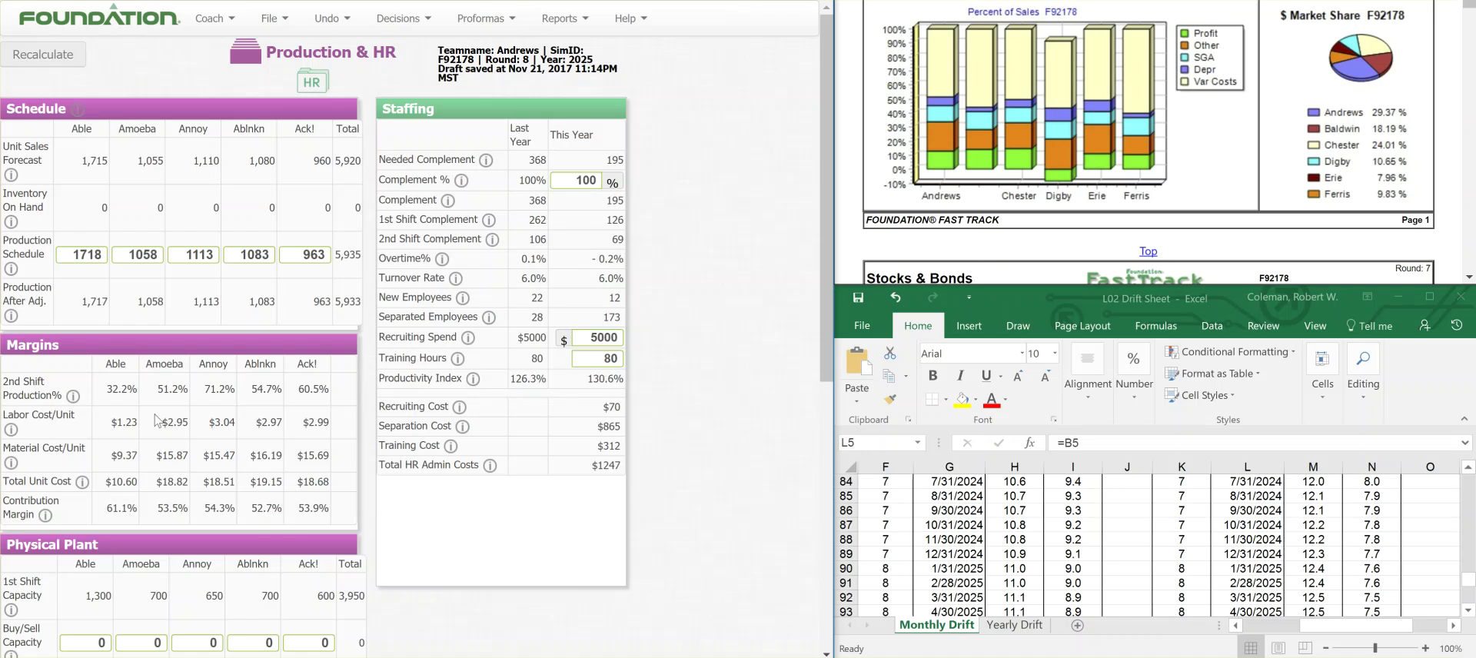
scroll(158, 419, down, 3)
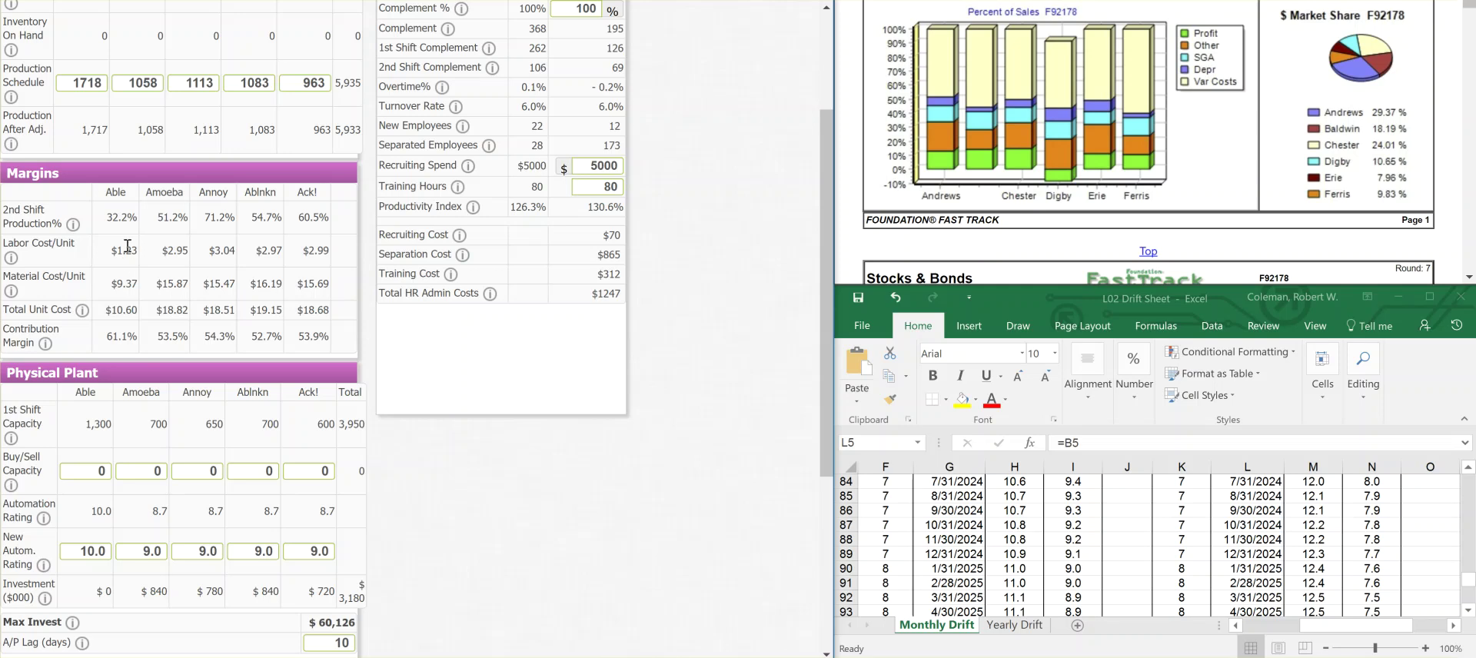
- Find the Production Information table in the FastTrack report for comparison with the product margins
scroll(1097, 149, down, 3)
scroll(1098, 148, down, 8)
scroll(1098, 148, down, 10)
scroll(1099, 148, down, 9)
scroll(1098, 148, down, 4)
scroll(1098, 148, down, 5)
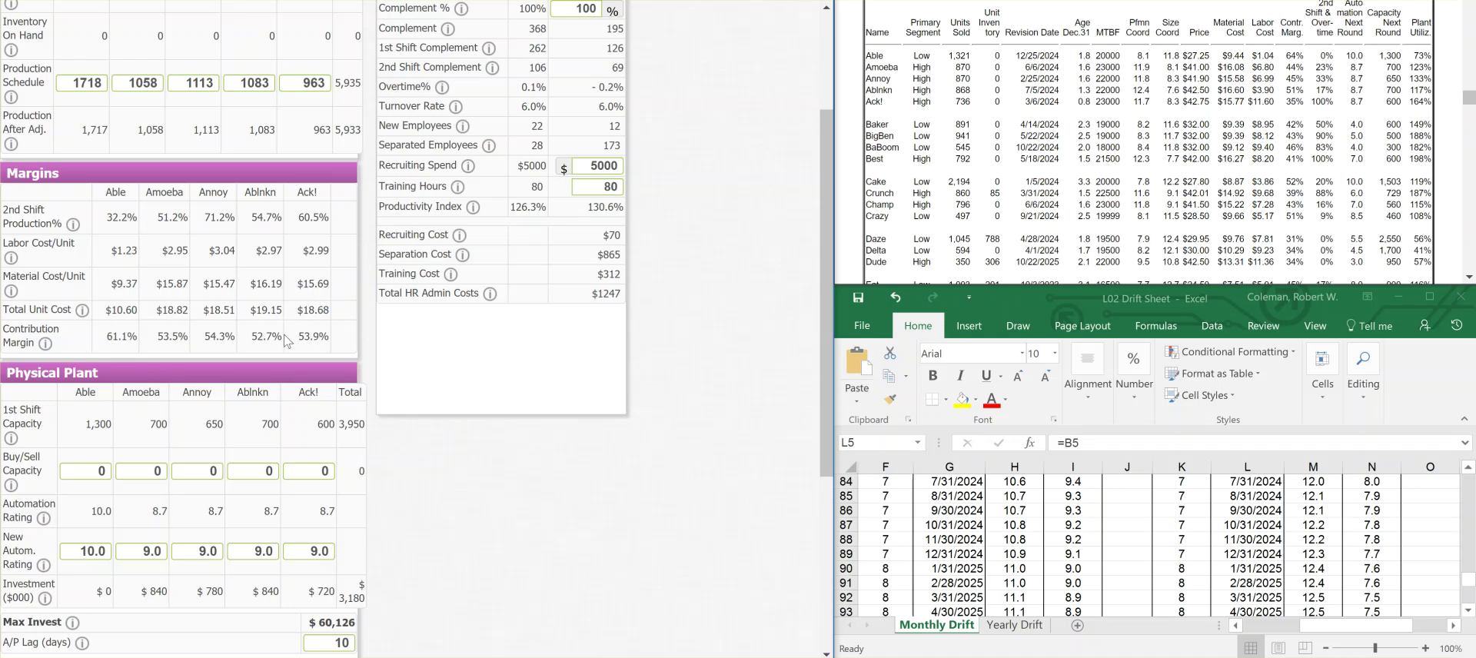
- Review the margins, the total plant investment and the Price vs Unit Cost chart in the production decisions
scroll(214, 266, up, 1)
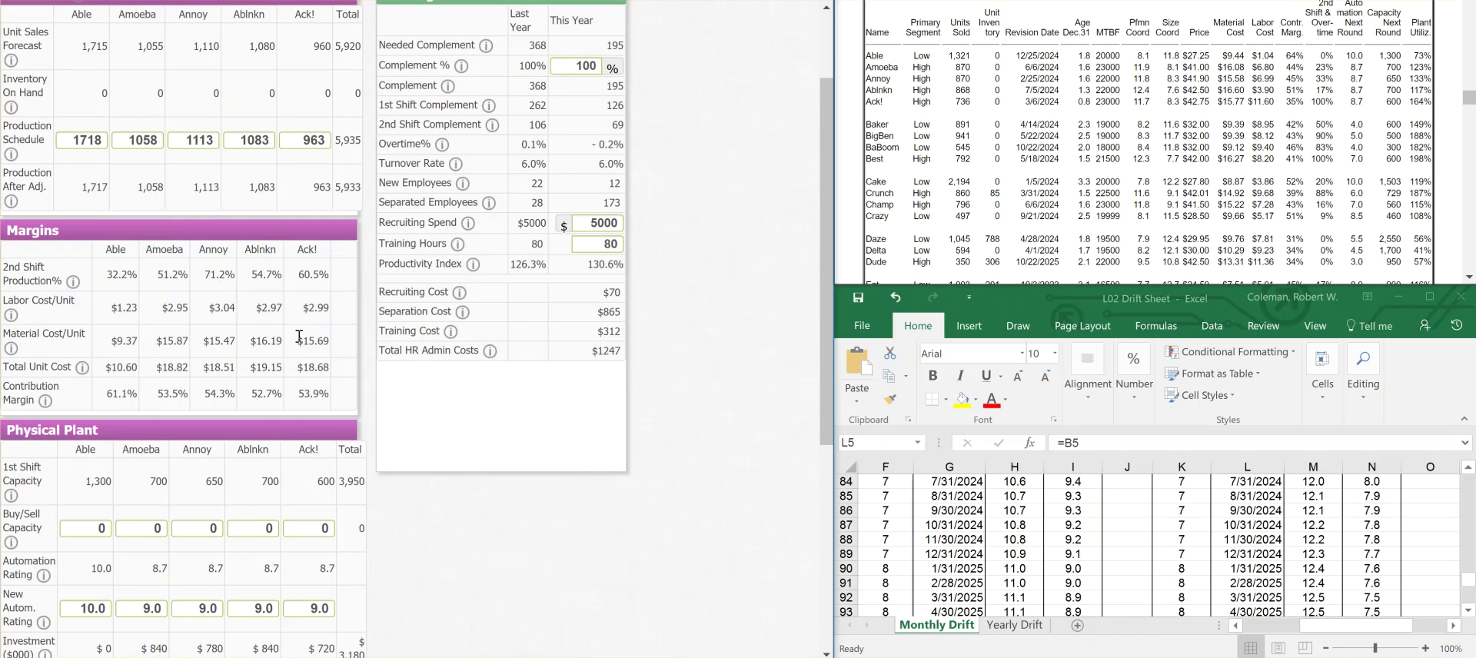
scroll(315, 342, down, 4)
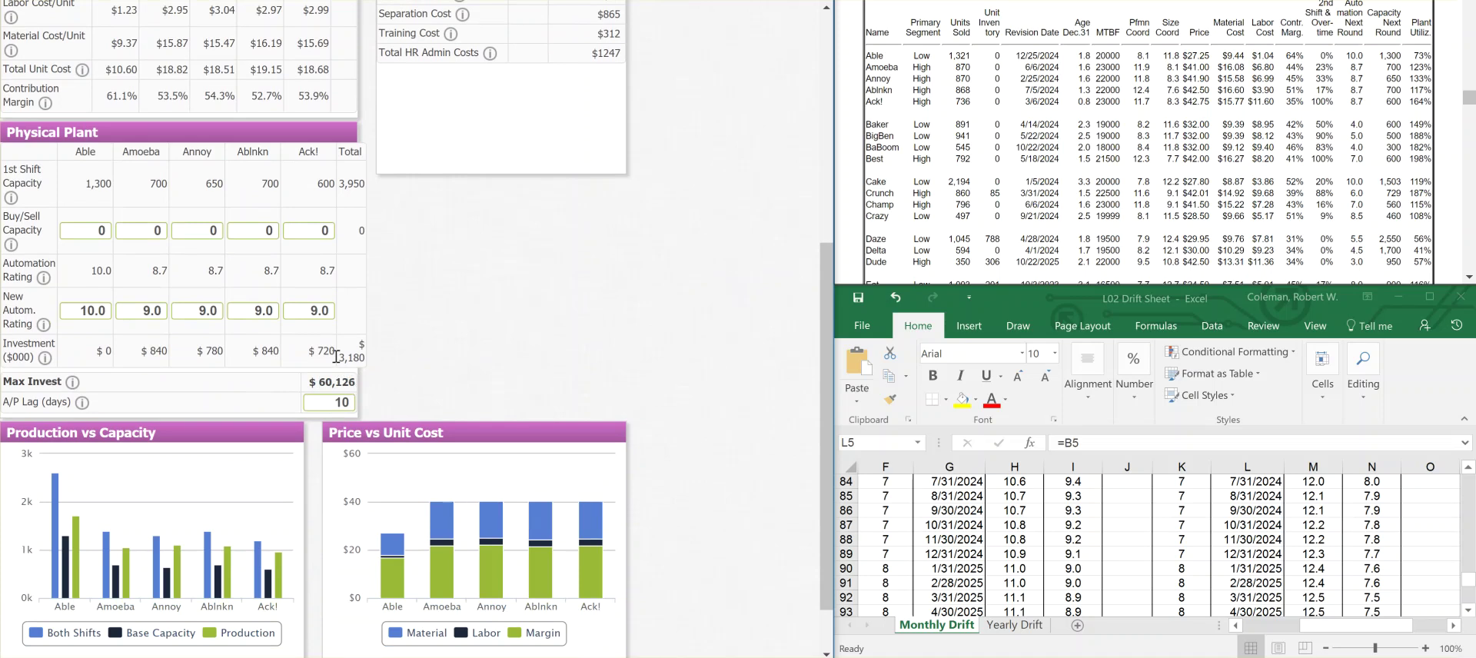
drag(338, 356, 364, 362)
click(364, 362)
mouse_move(389, 556)
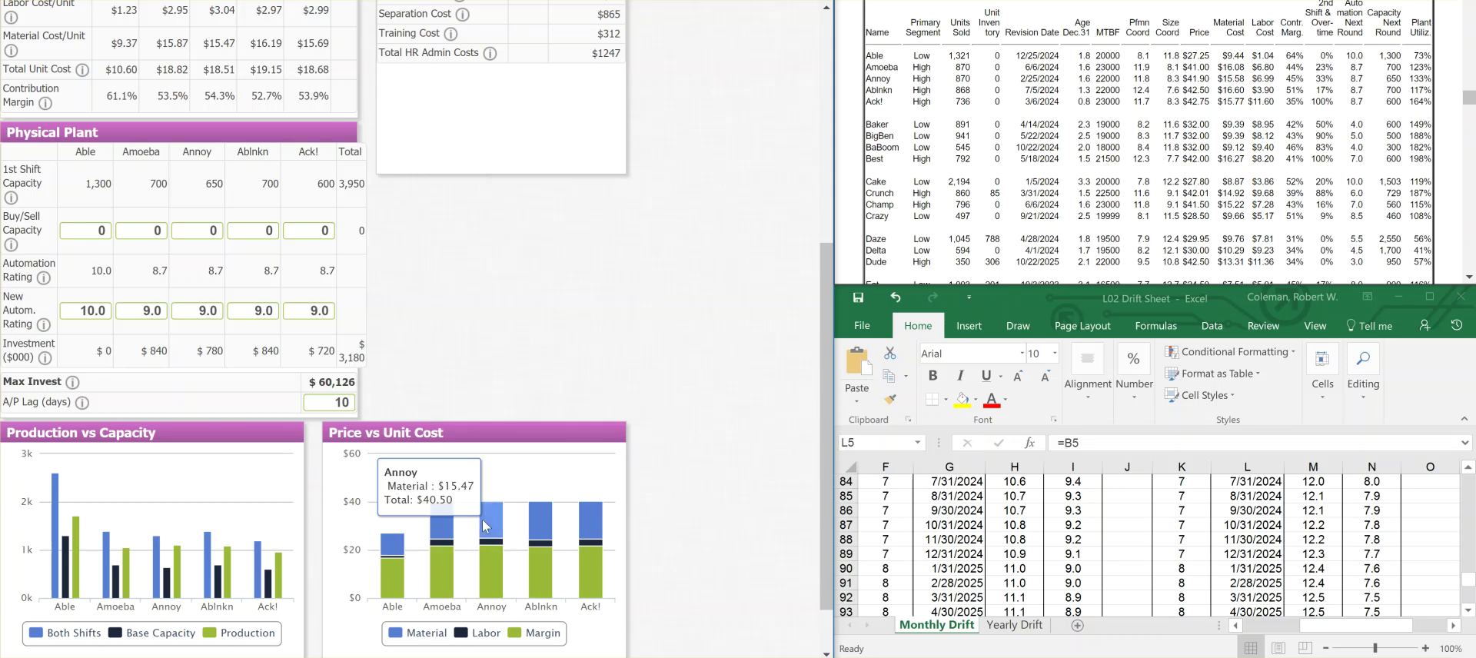
mouse_move(487, 550)
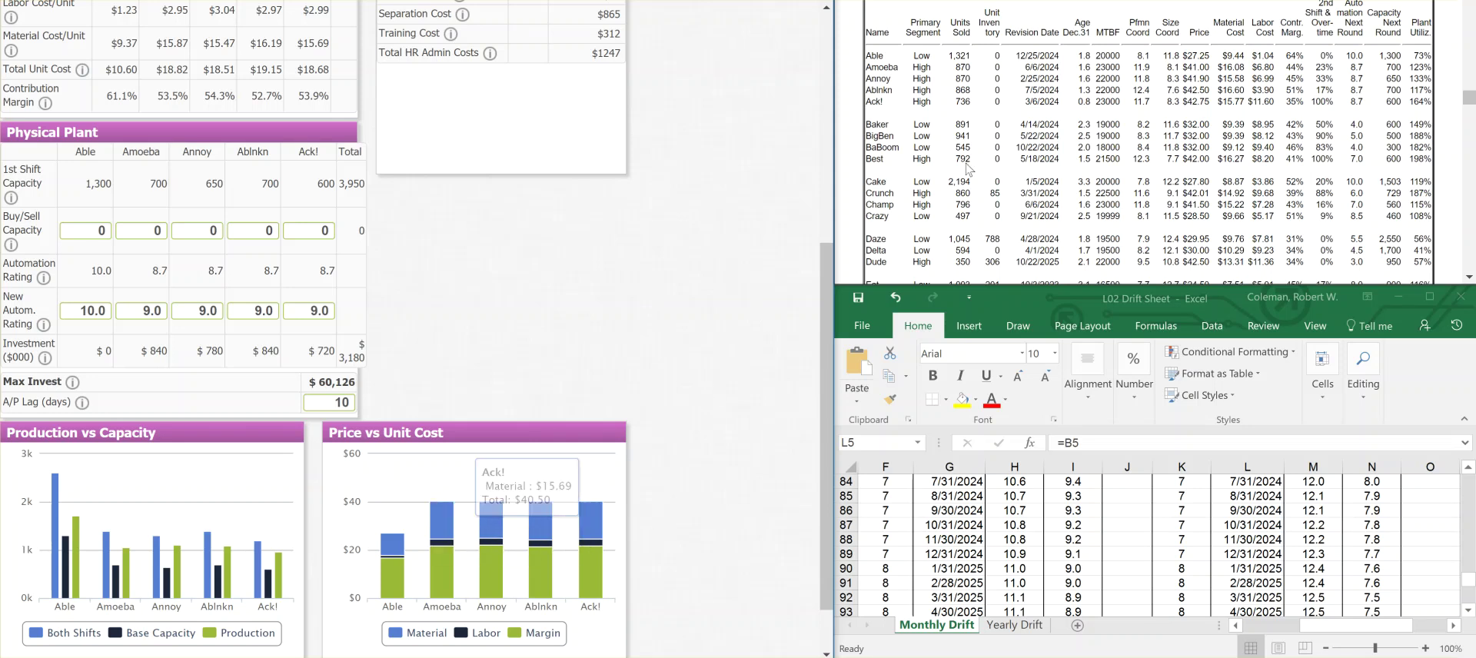
- Examine the competitors' products in the report's Production Information table
scroll(1045, 144, down, 1)
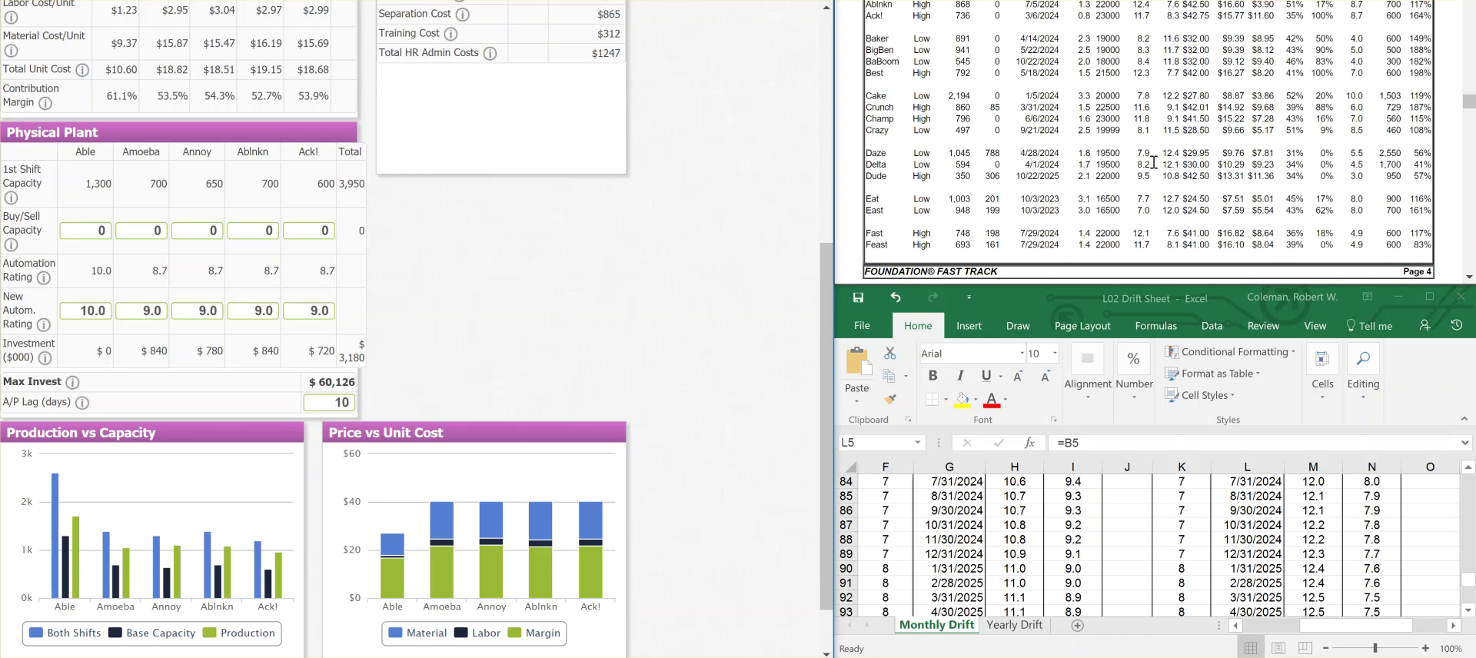
scroll(1154, 169, up, 5)
scroll(1154, 170, down, 3)
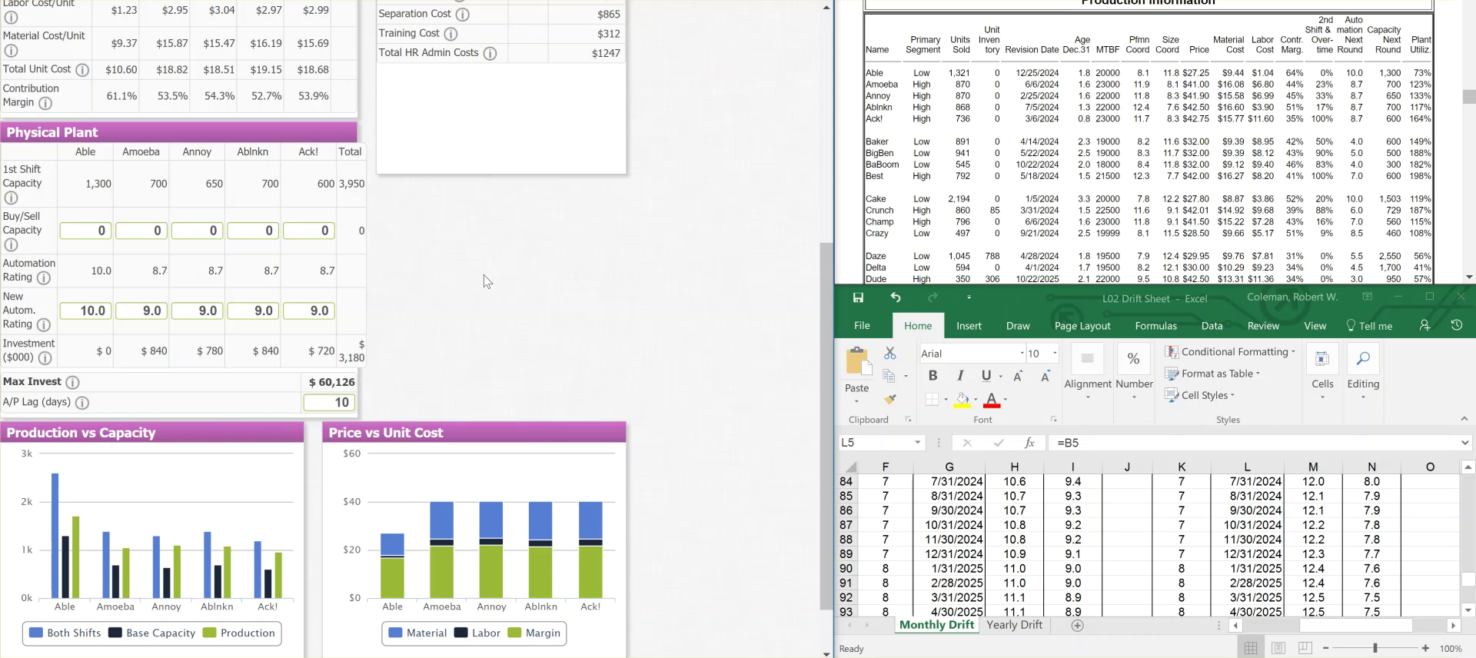
- Open the Finance decisions and set Retire Stock to 9855
scroll(483, 274, up, 5)
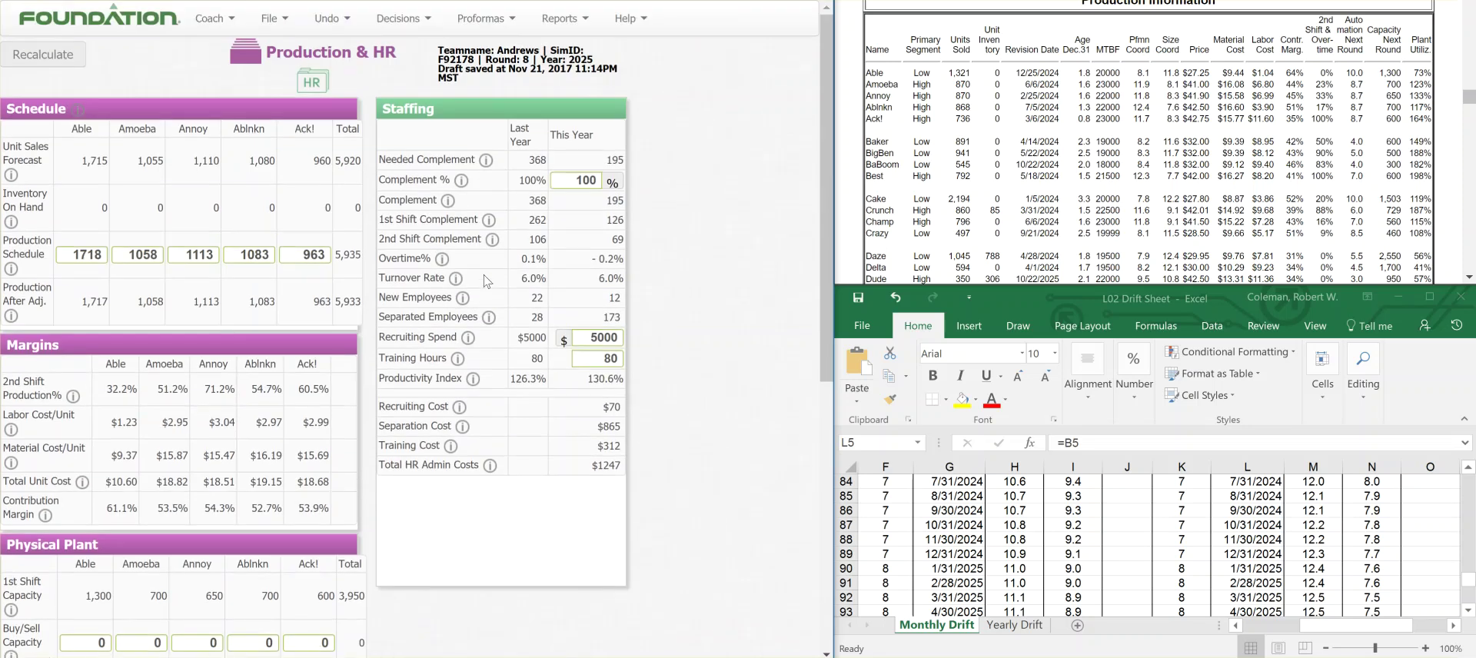
mouse_move(402, 29)
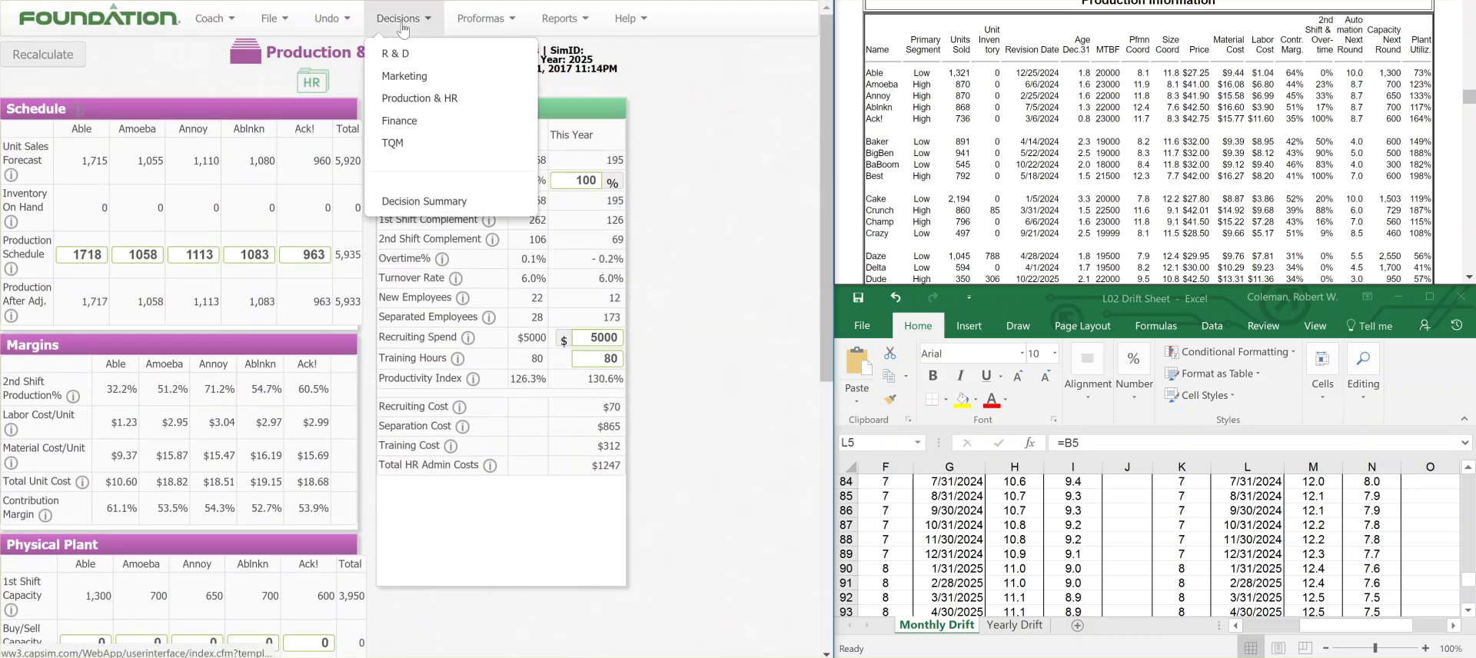
click(405, 125)
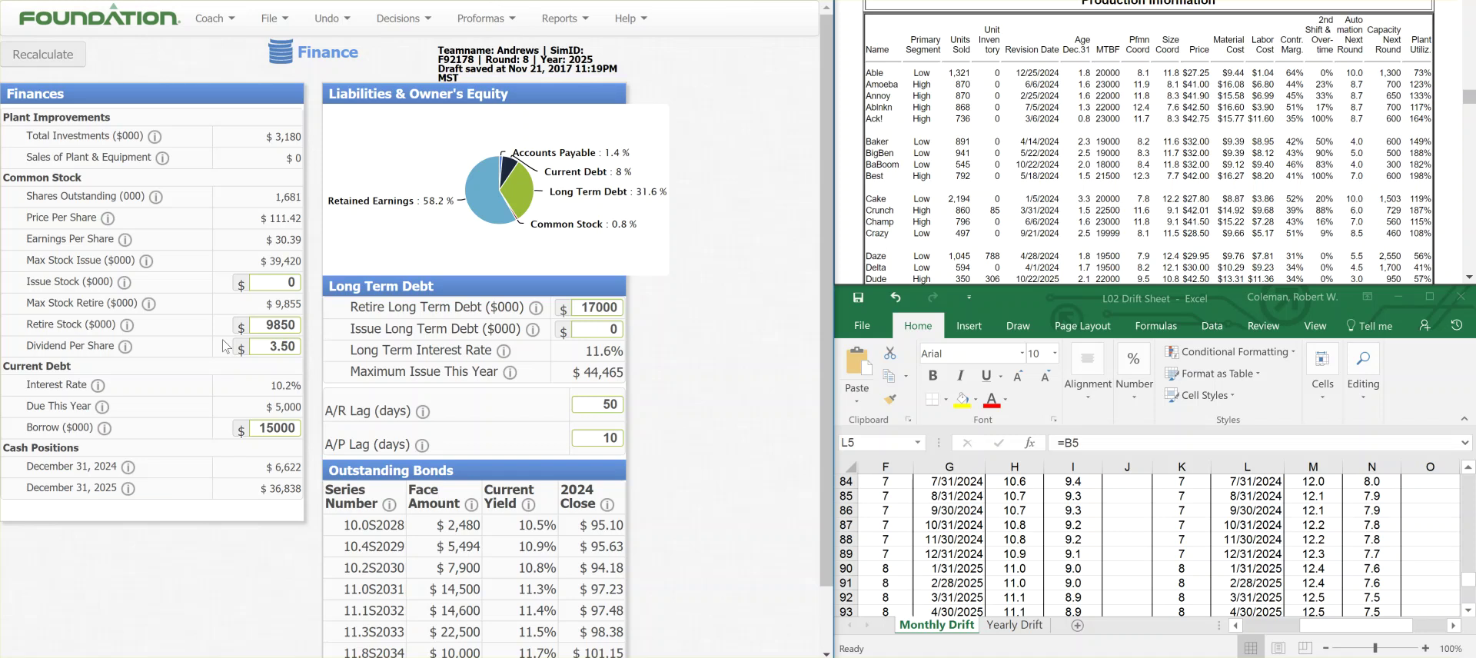
drag(287, 325, 300, 324)
text(5)
click(204, 351)
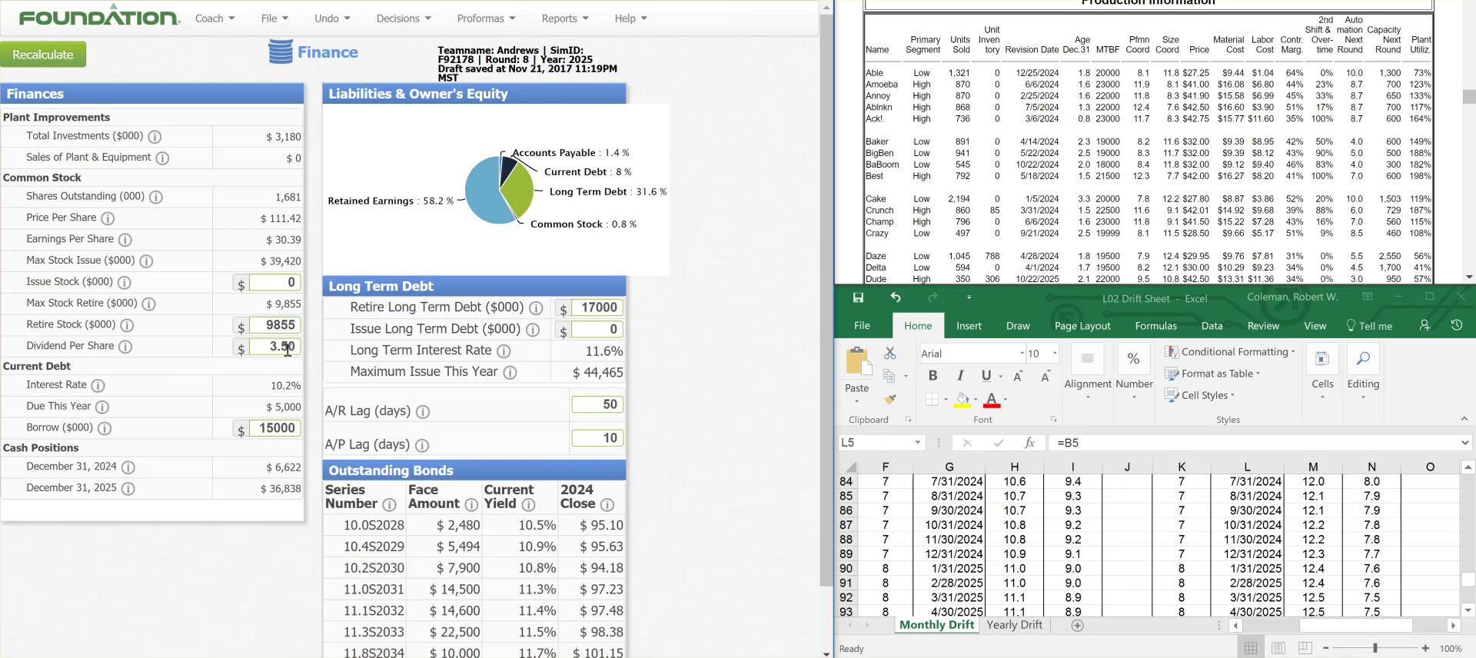
- Review the Bond Market Summary and the Stock Market Summary in the FastTrack report
scroll(1065, 171, up, 5)
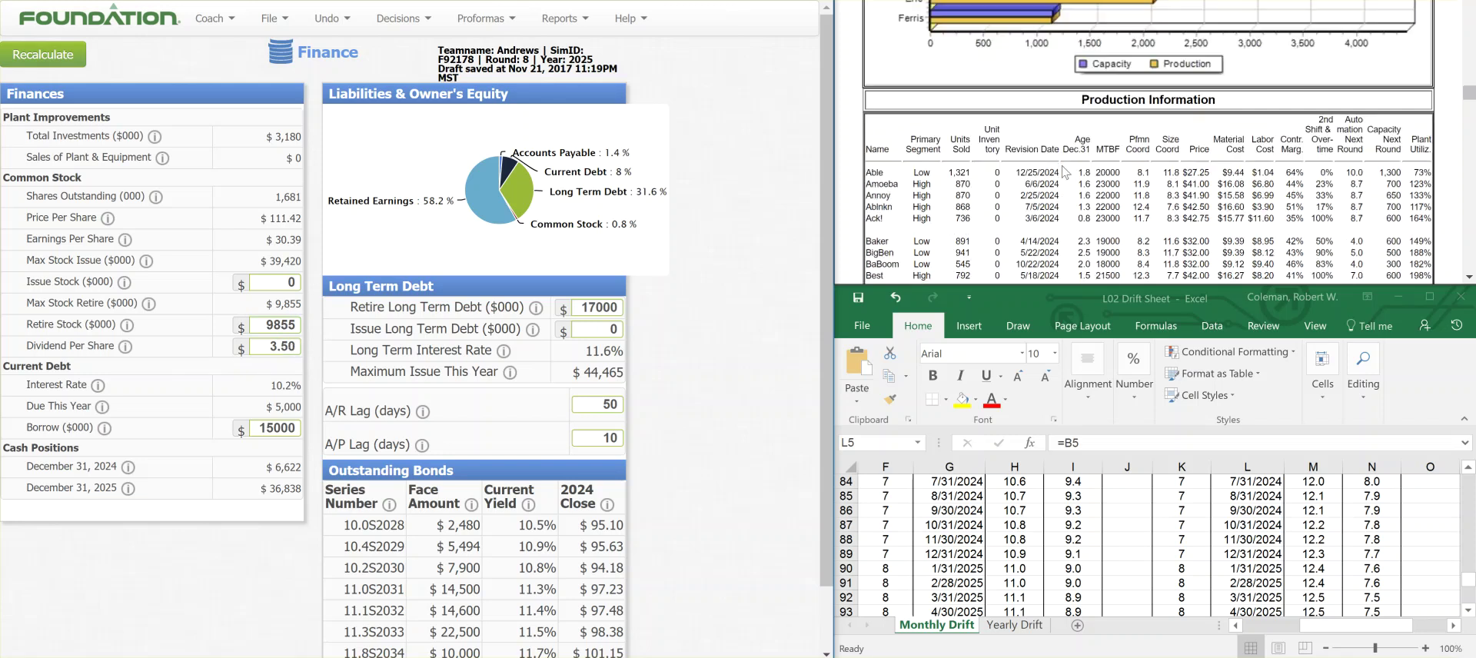
scroll(1064, 172, up, 6)
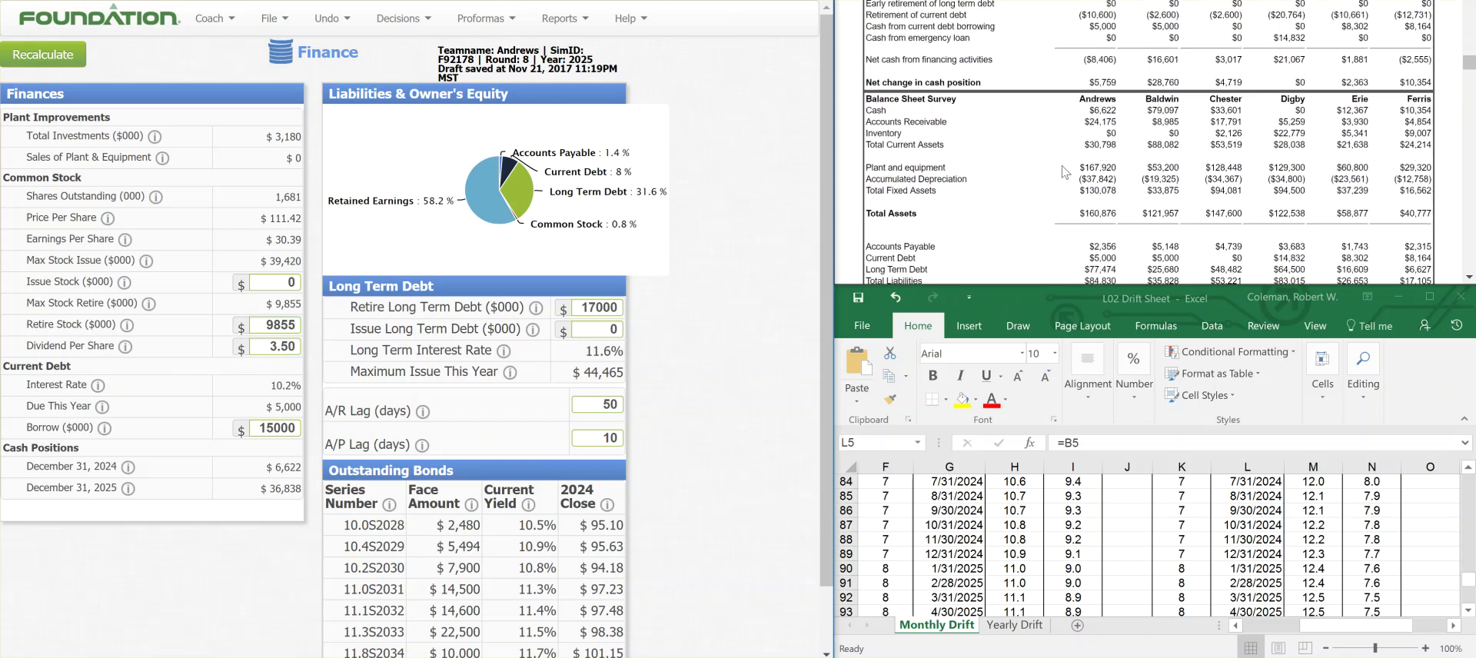
scroll(1064, 172, up, 6)
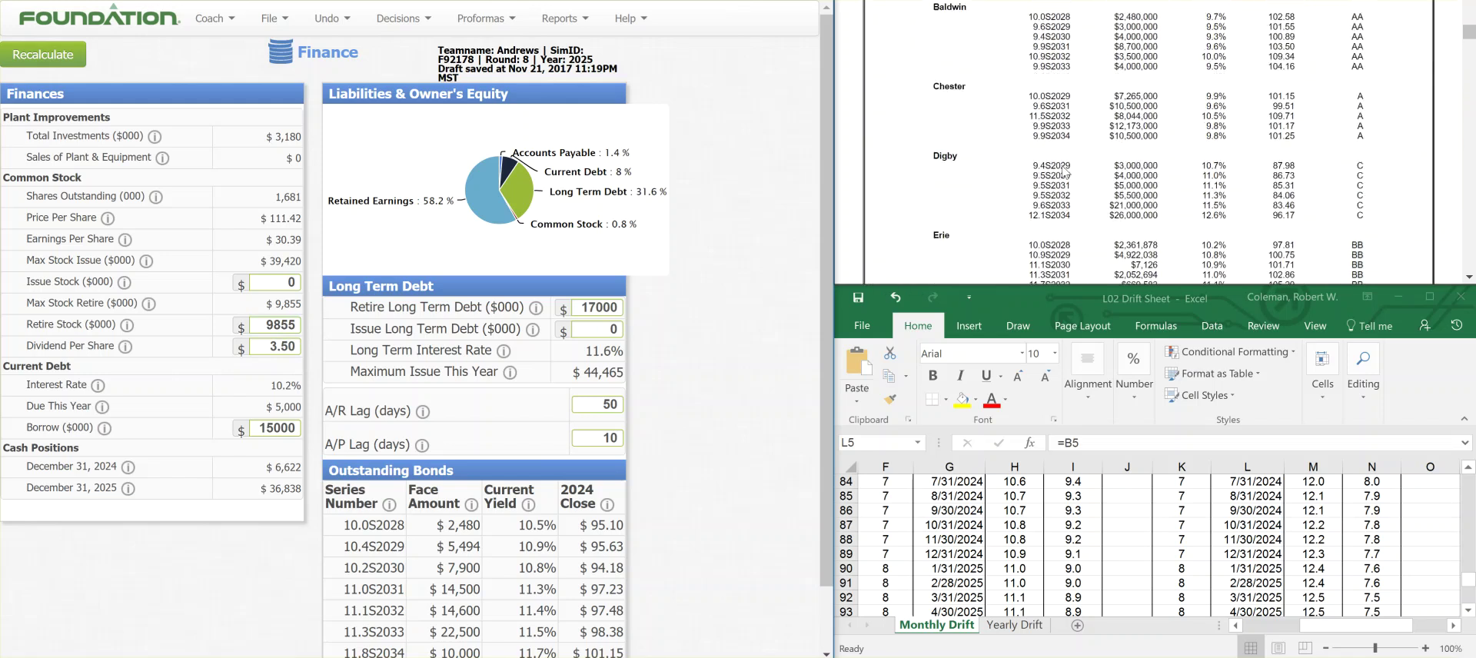
scroll(1064, 172, up, 4)
scroll(1065, 172, down, 4)
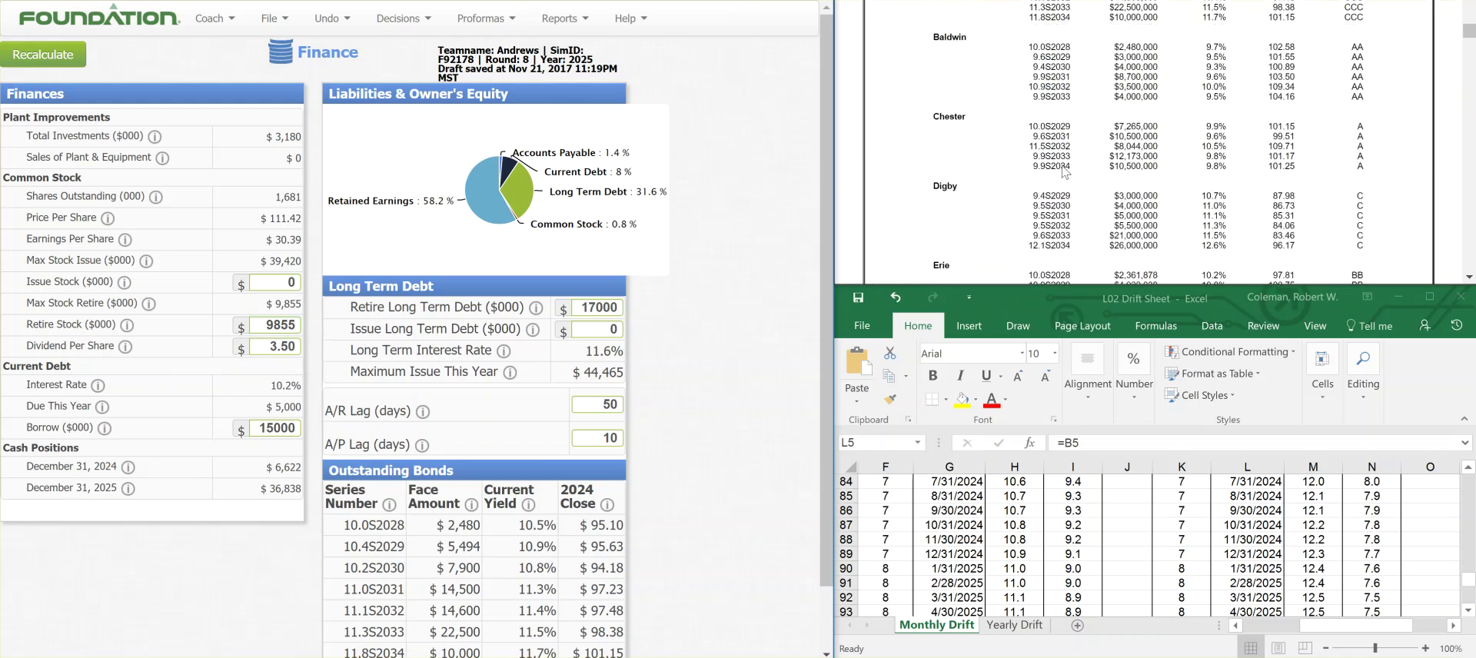
scroll(1064, 172, up, 3)
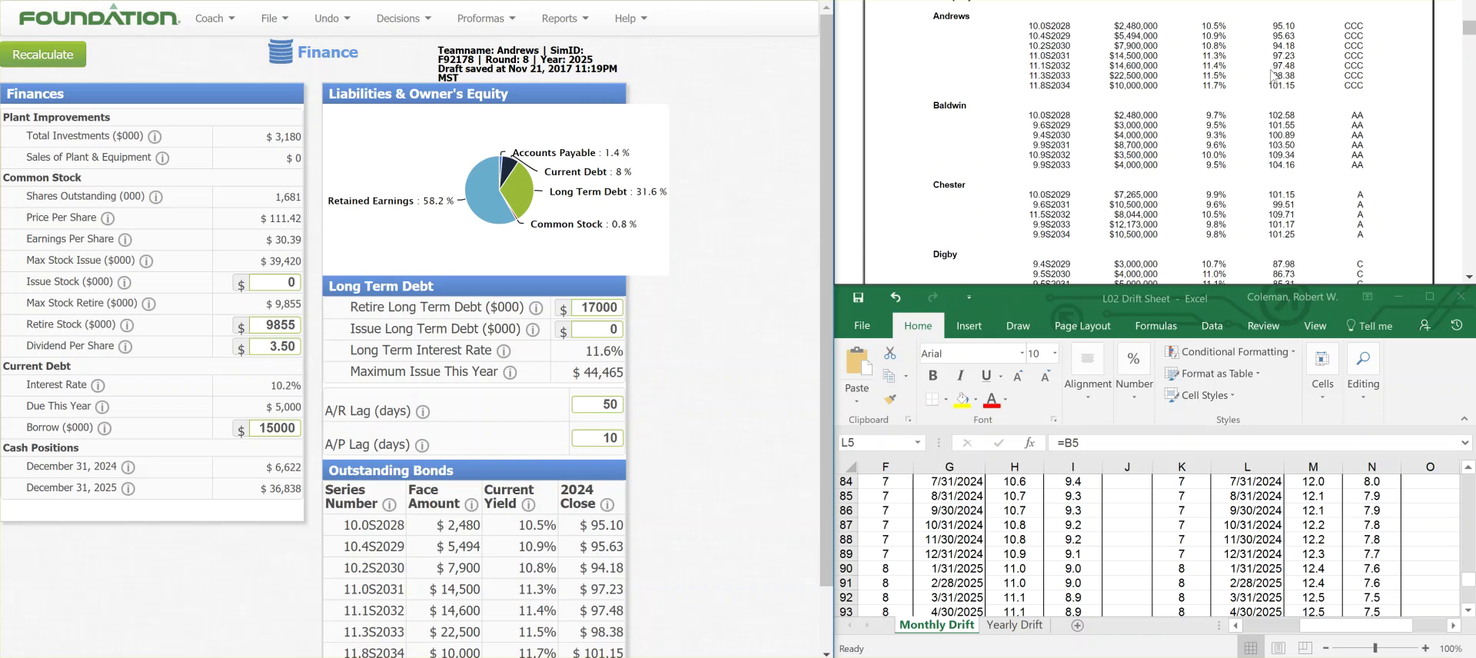
scroll(1276, 81, up, 3)
scroll(1274, 76, up, 6)
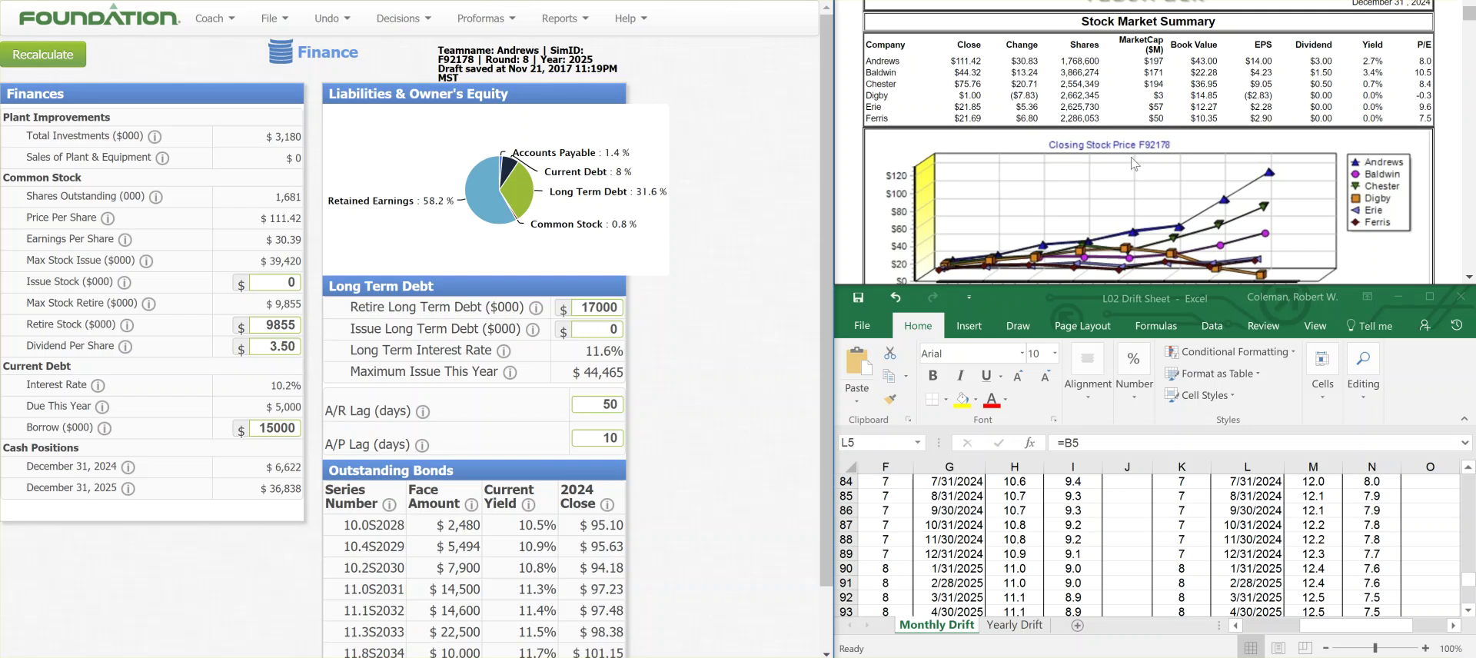
- Check the Andrews figures in the FastTrack report's Selected Financial Statistics, including sales
scroll(1133, 163, down, 5)
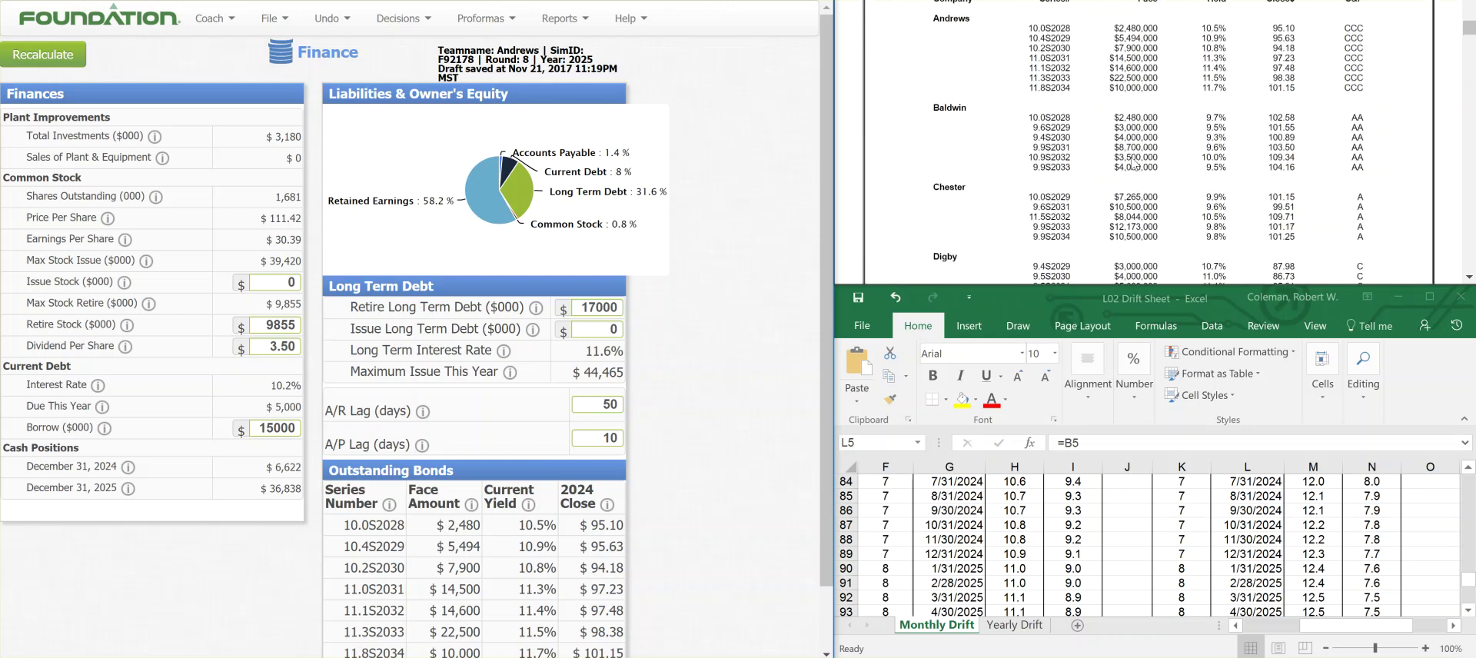
scroll(1132, 163, up, 6)
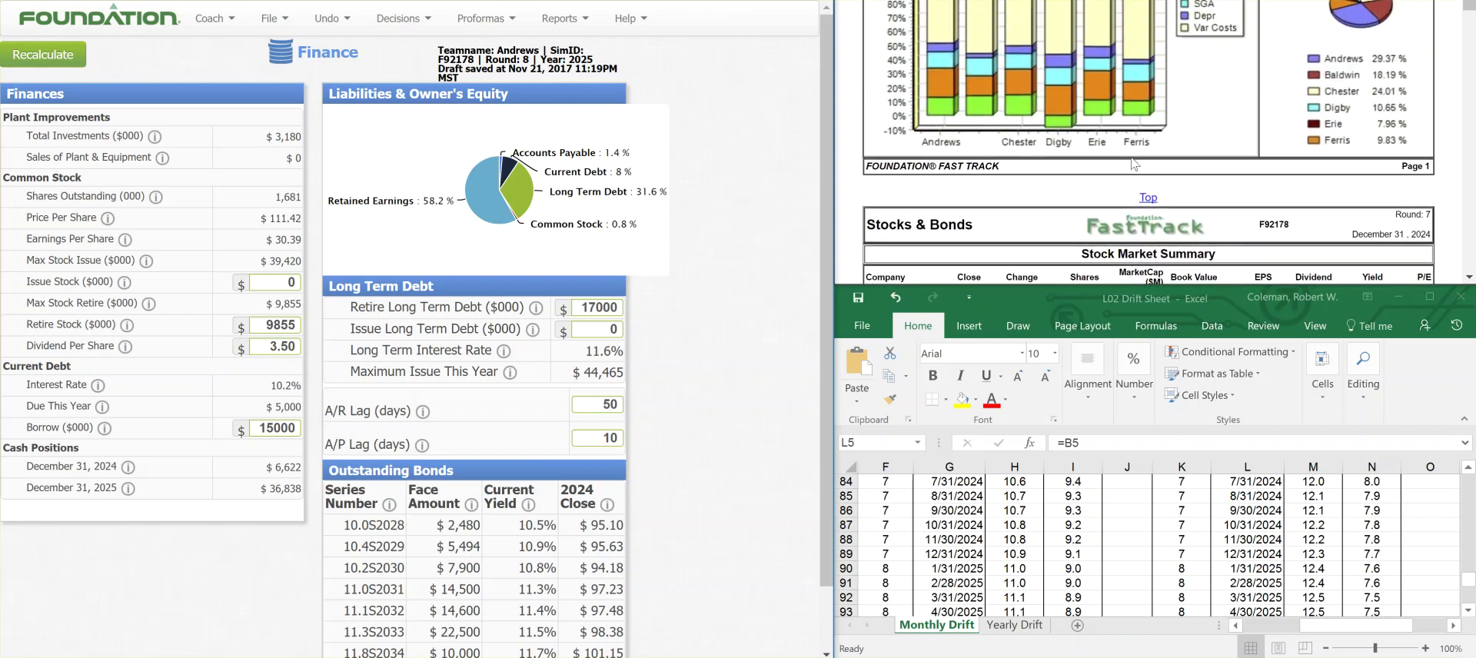
scroll(1134, 163, up, 4)
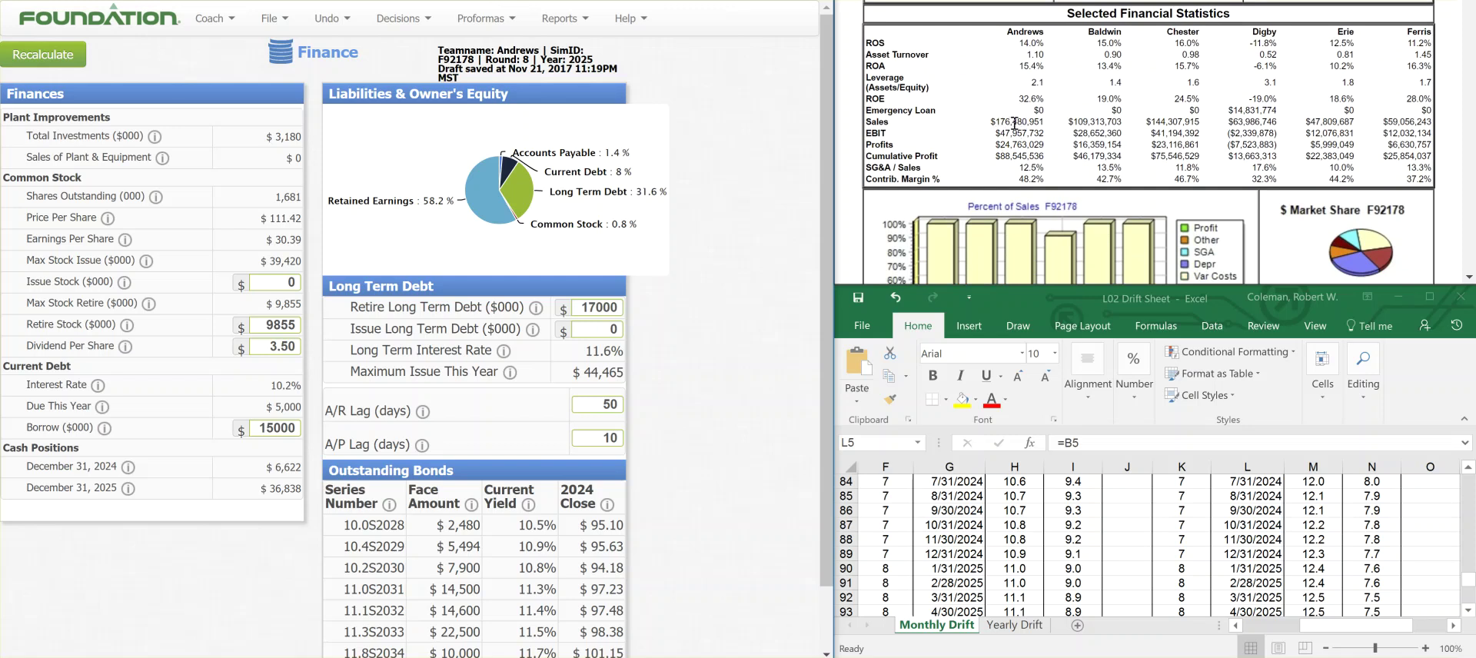
scroll(1056, 152, down, 10)
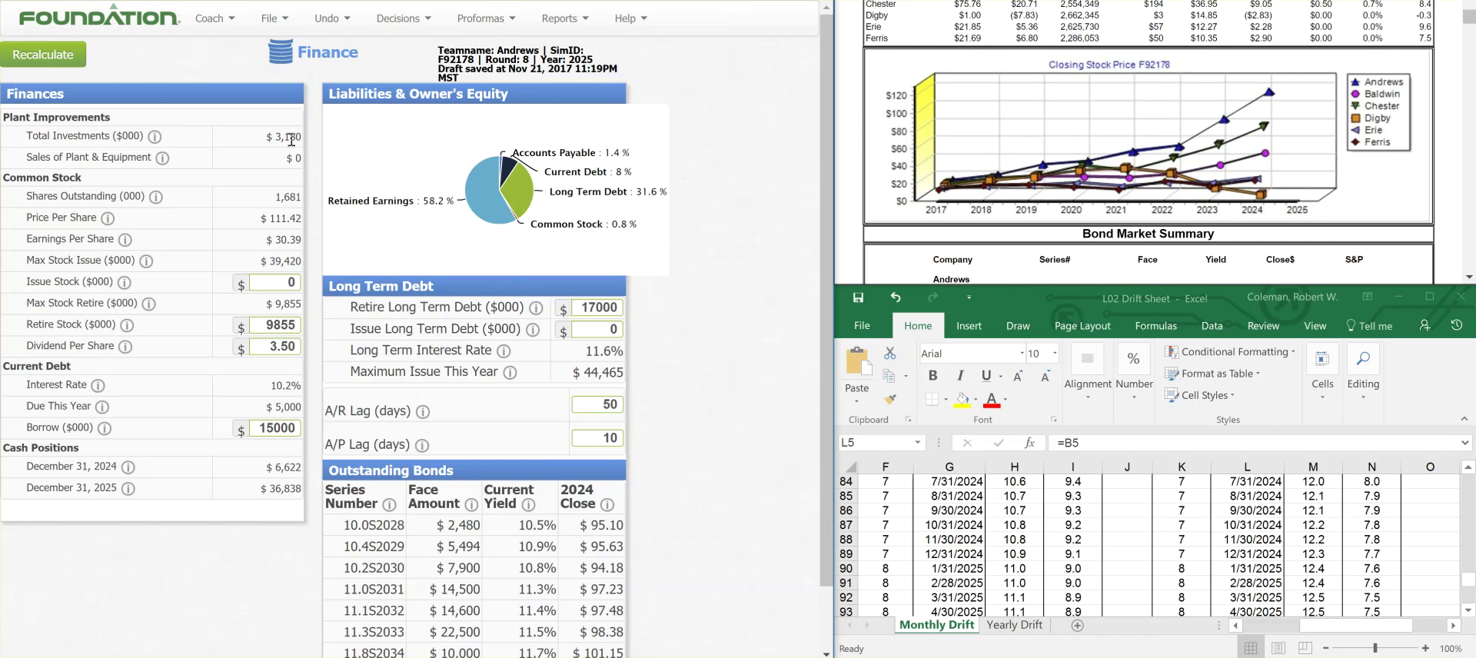
- Review the proforma Cash Flow statement and its summary charts, and open the proforma Balance Sheet
click(470, 27)
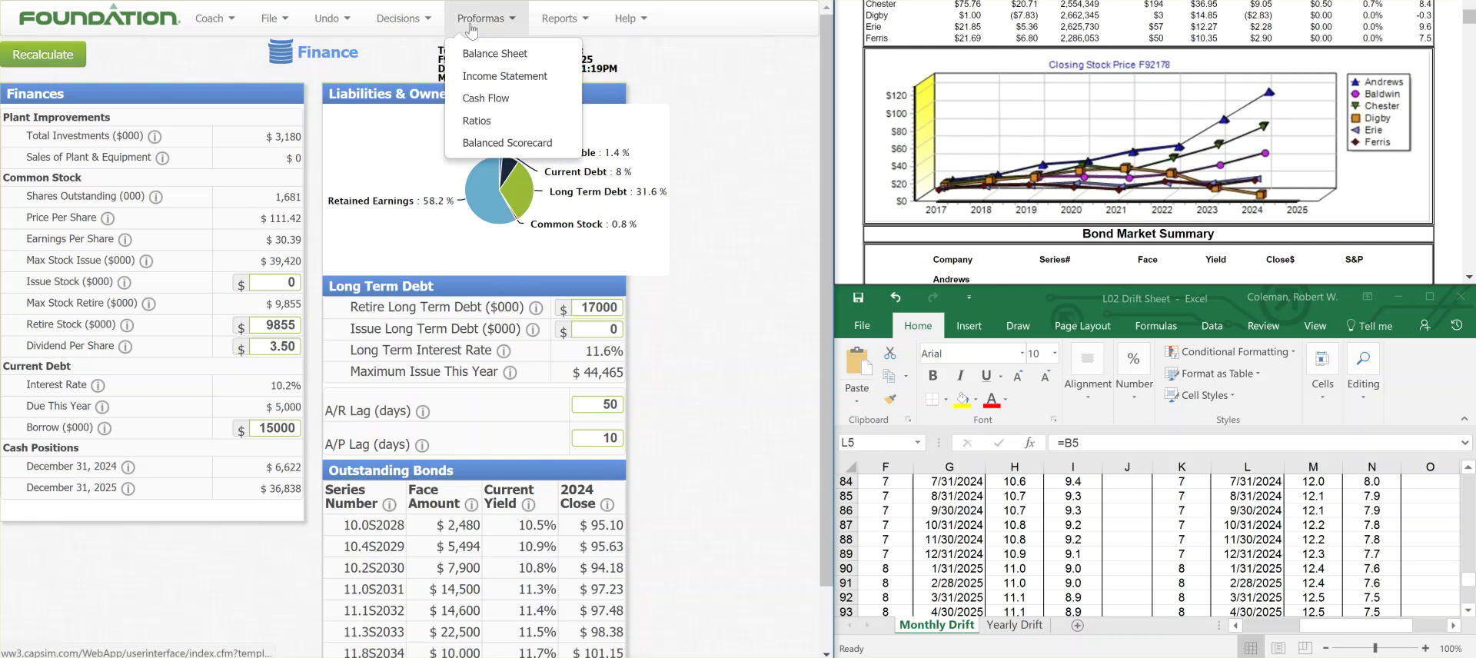
click(480, 100)
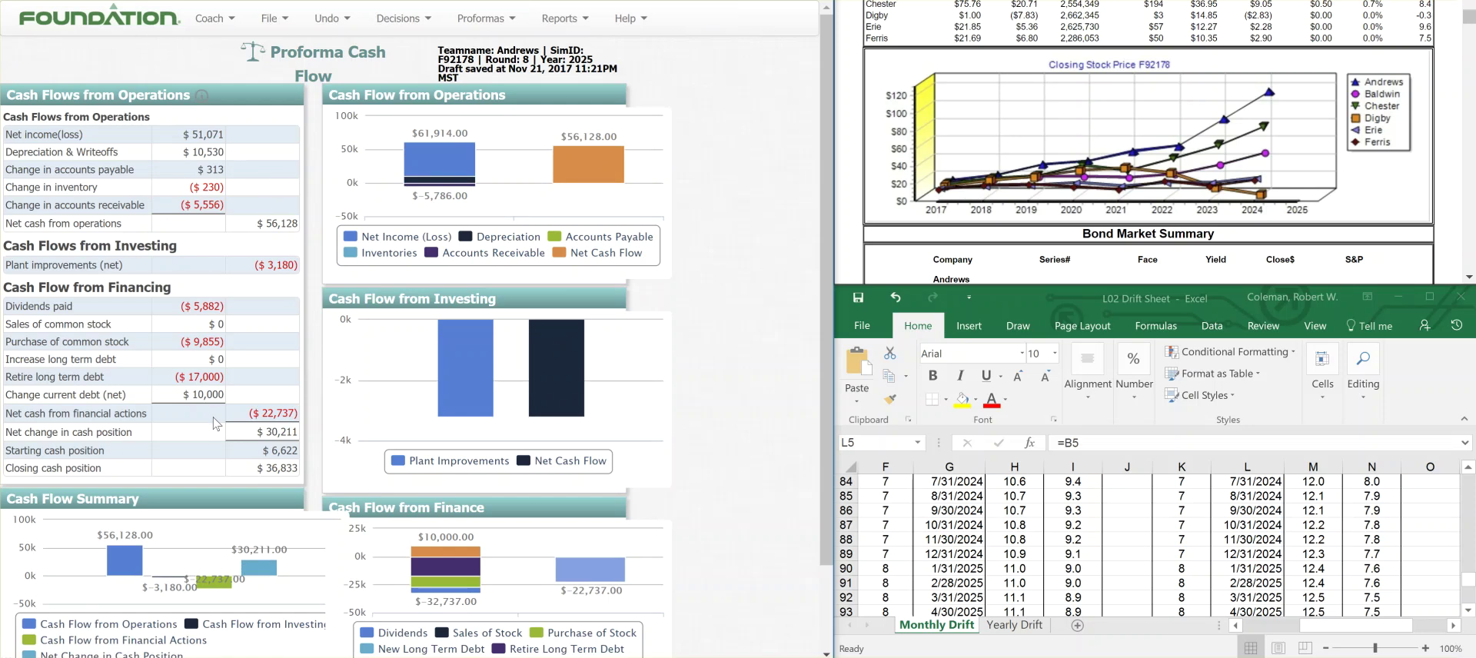
scroll(216, 422, down, 2)
mouse_move(247, 476)
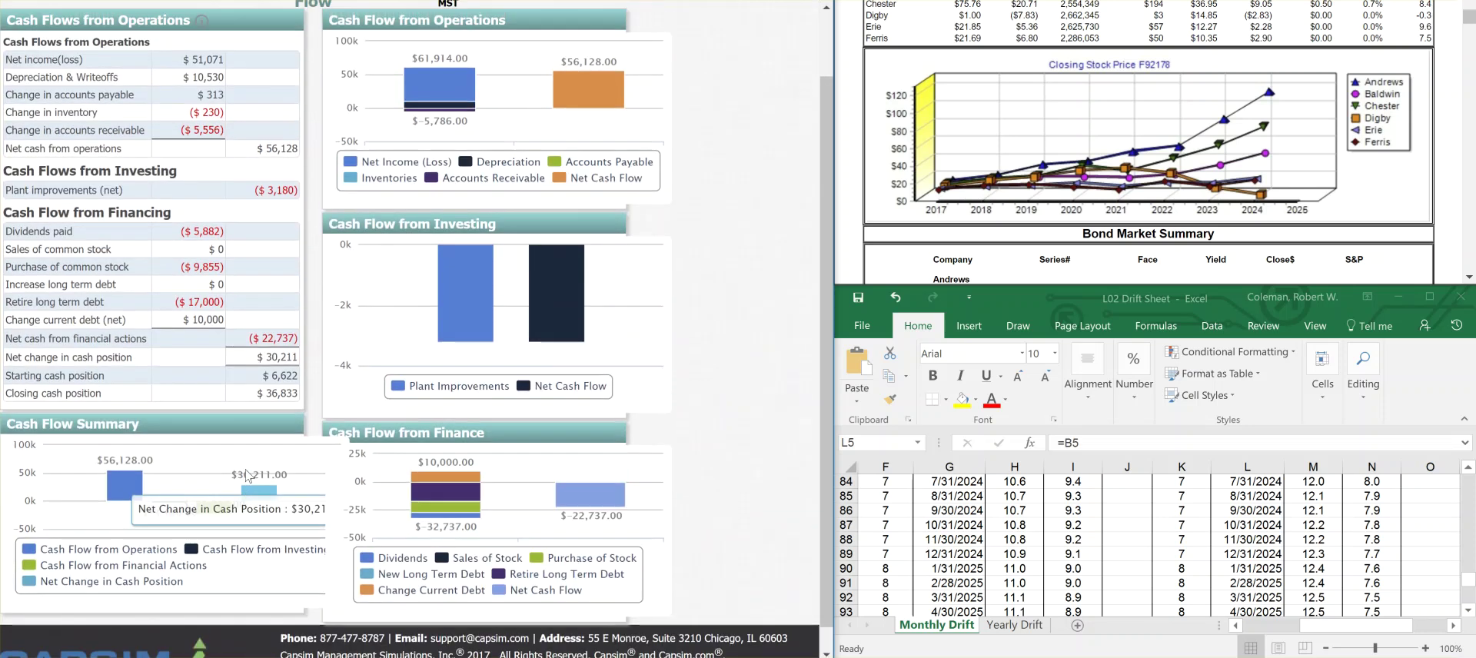
scroll(246, 476, up, 2)
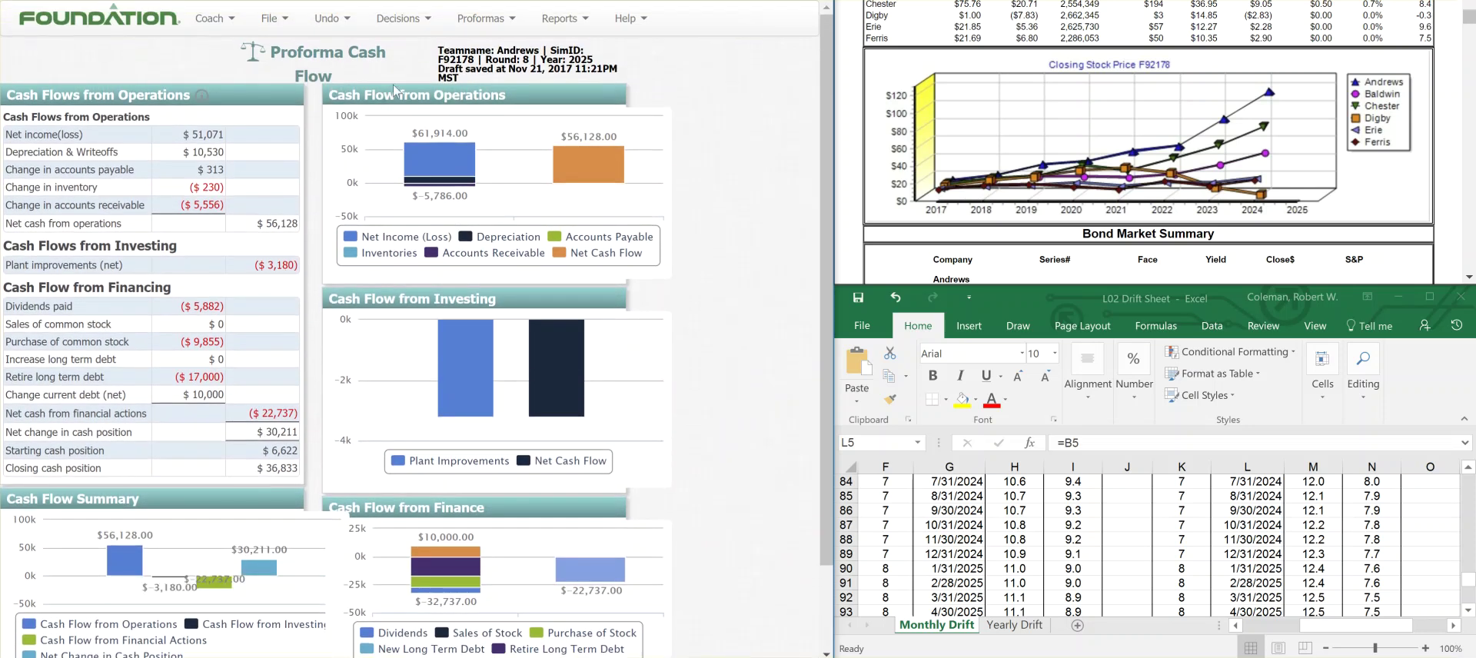
click(477, 27)
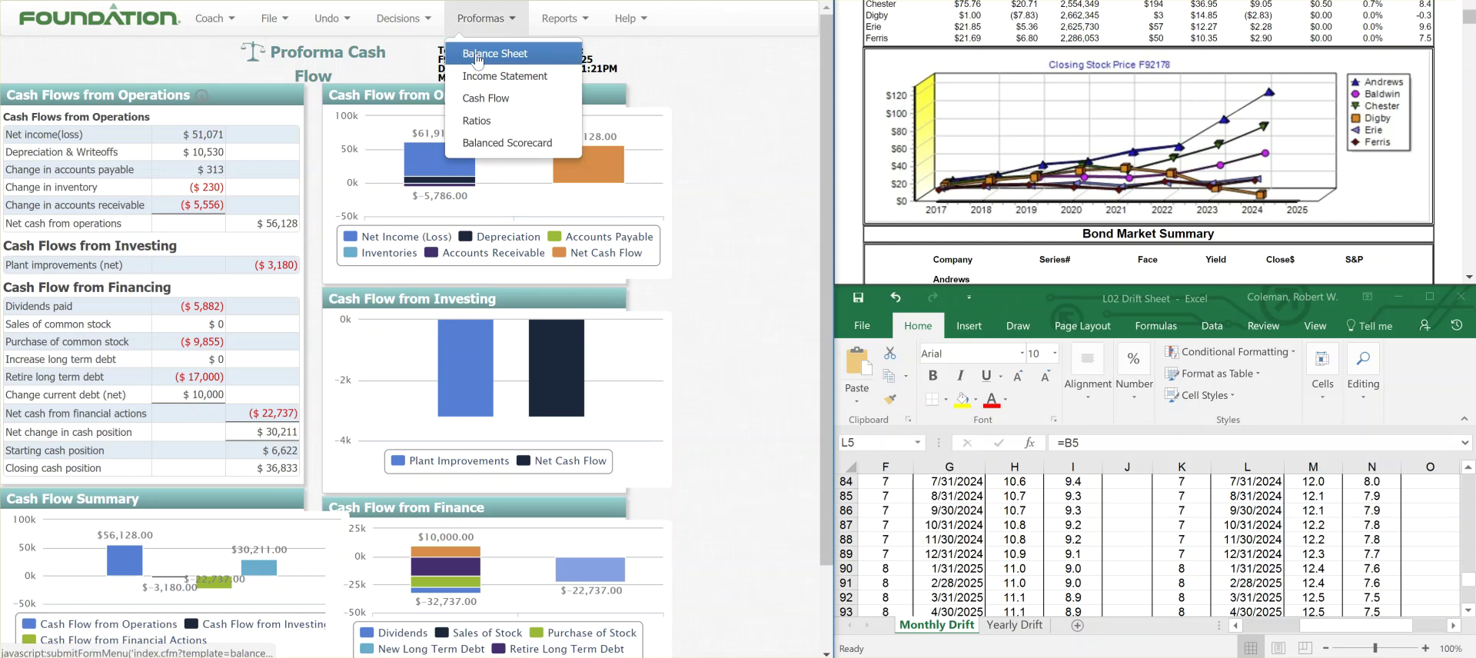
click(476, 58)
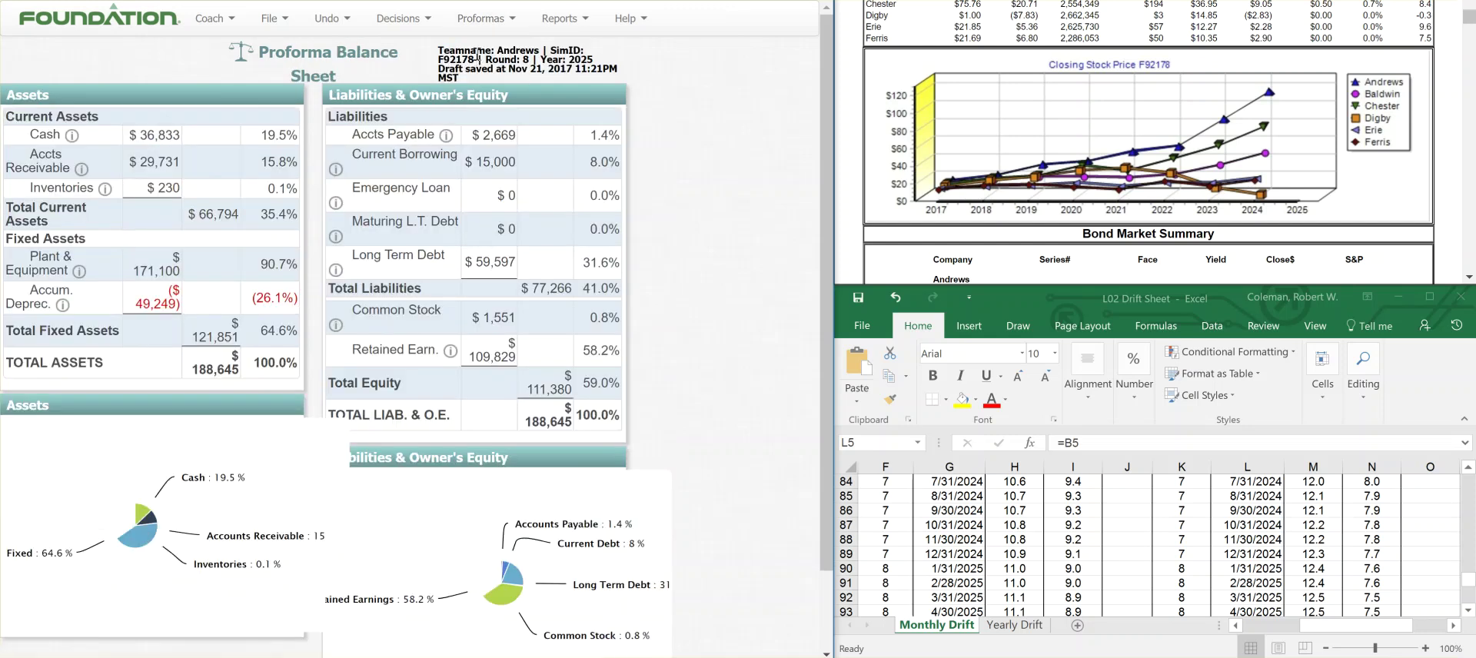
- Open the proforma Income Statement and examine the total sales and total contribution margin
click(492, 21)
click(492, 76)
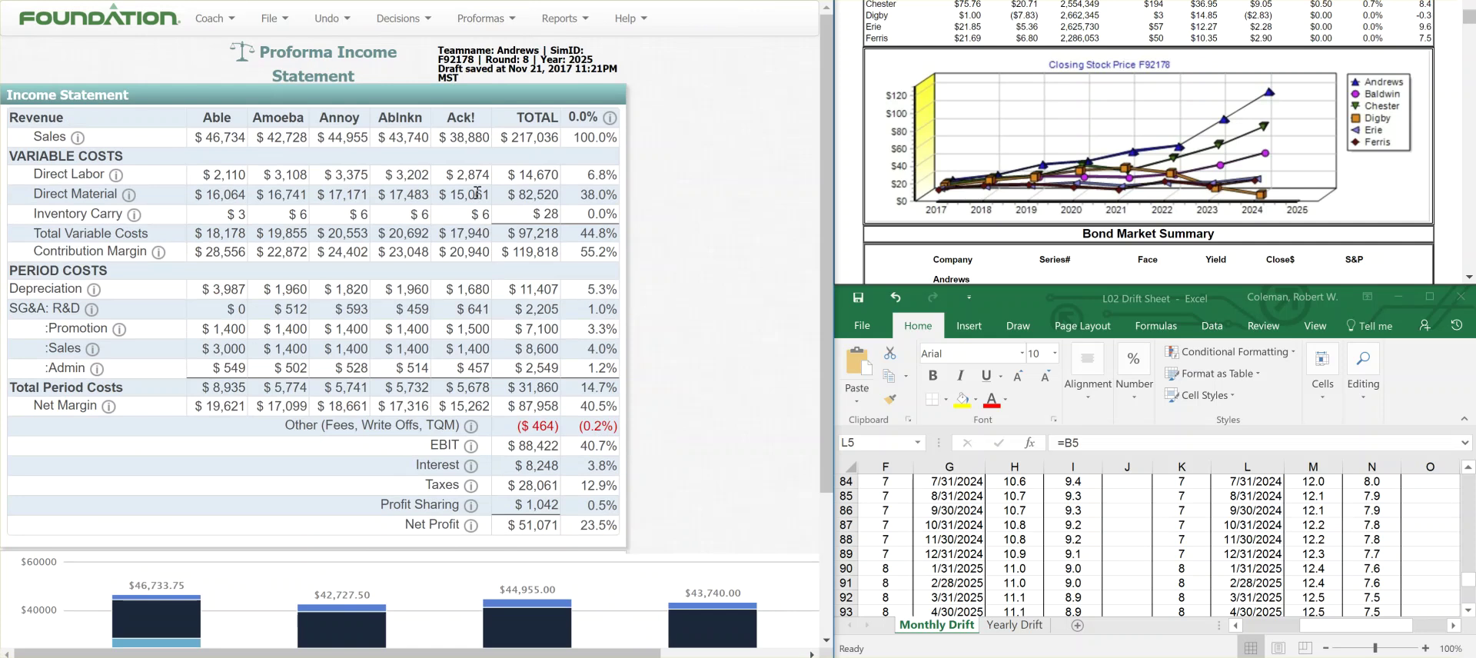
drag(511, 140, 562, 146)
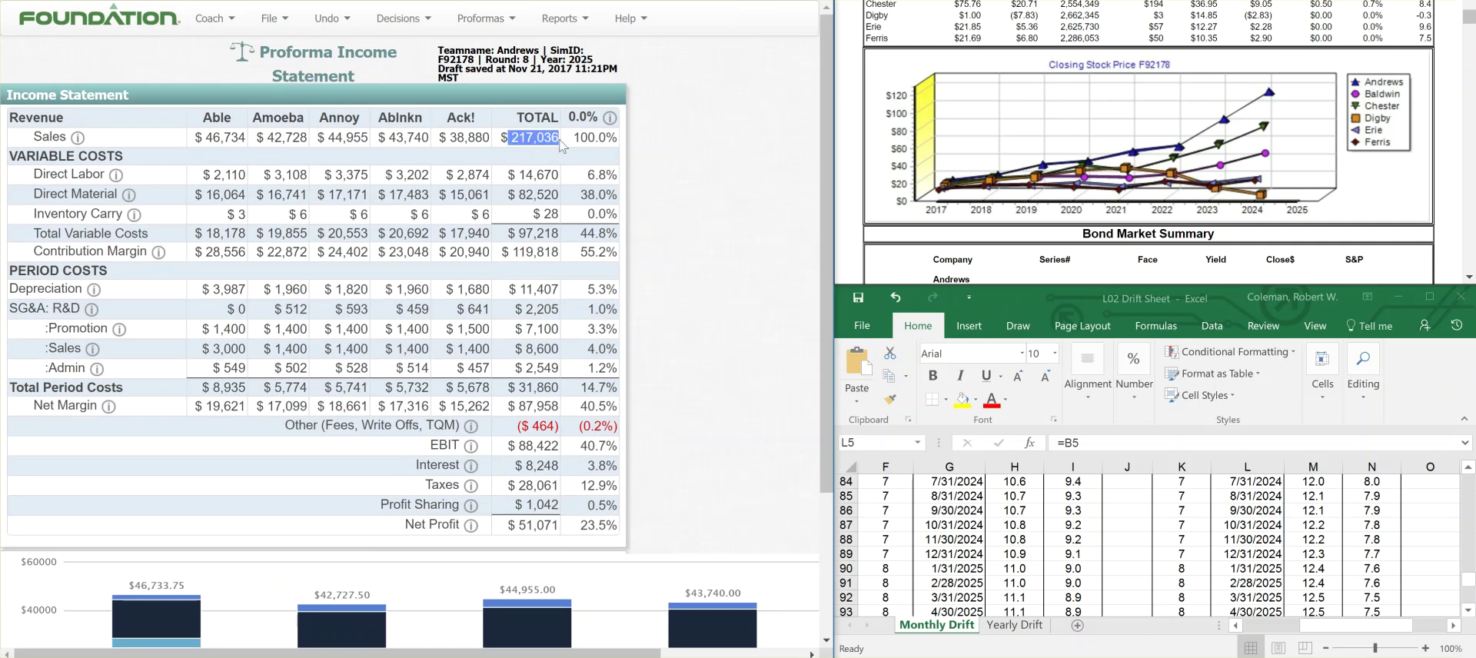
click(541, 145)
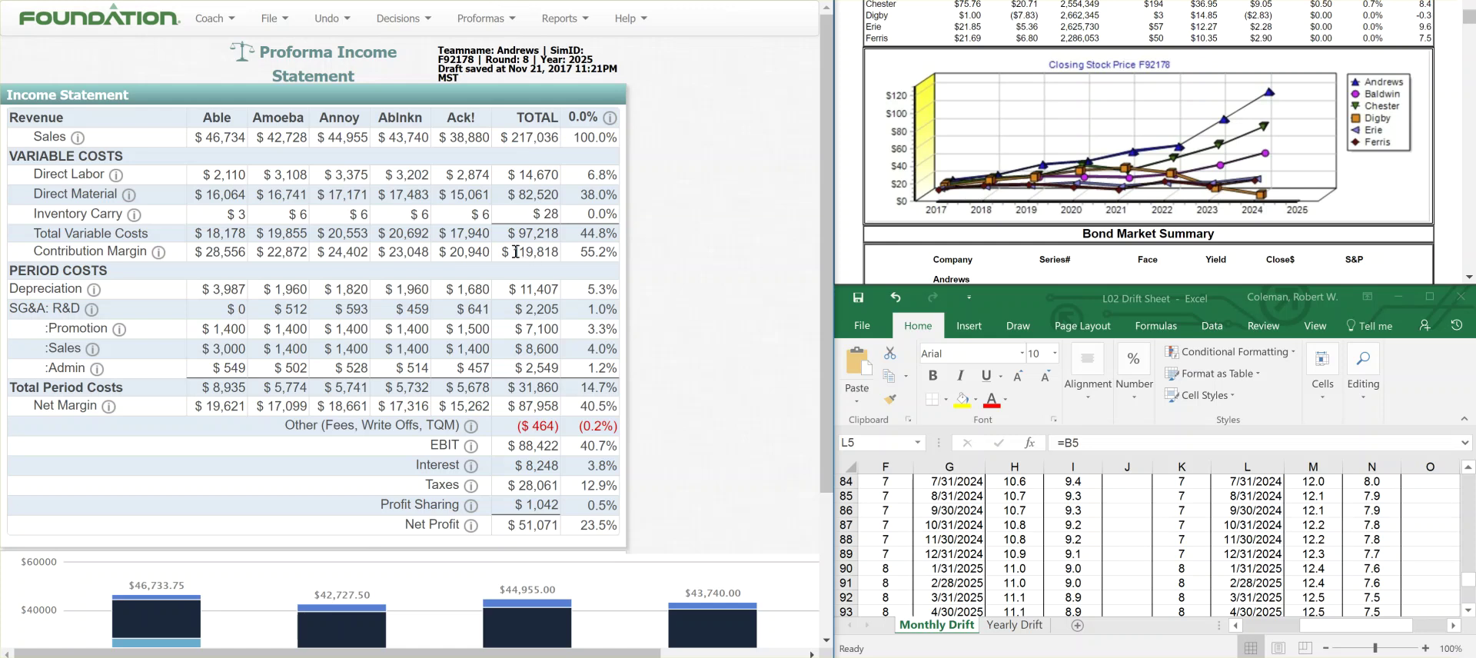
drag(514, 252, 560, 253)
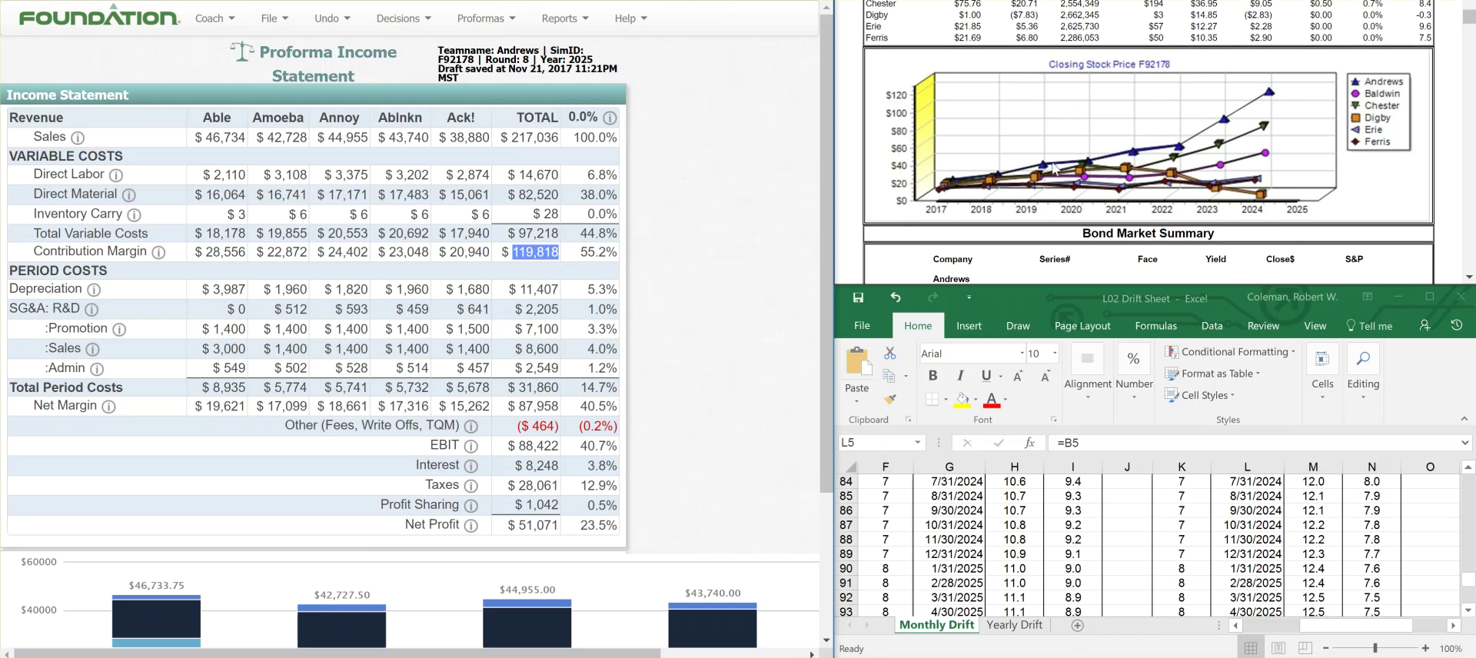
- Compare the projected total net profit with last round's profits in the report's Selected Financial Statistics
scroll(1052, 168, down, 10)
scroll(1056, 168, down, 5)
scroll(1055, 169, down, 7)
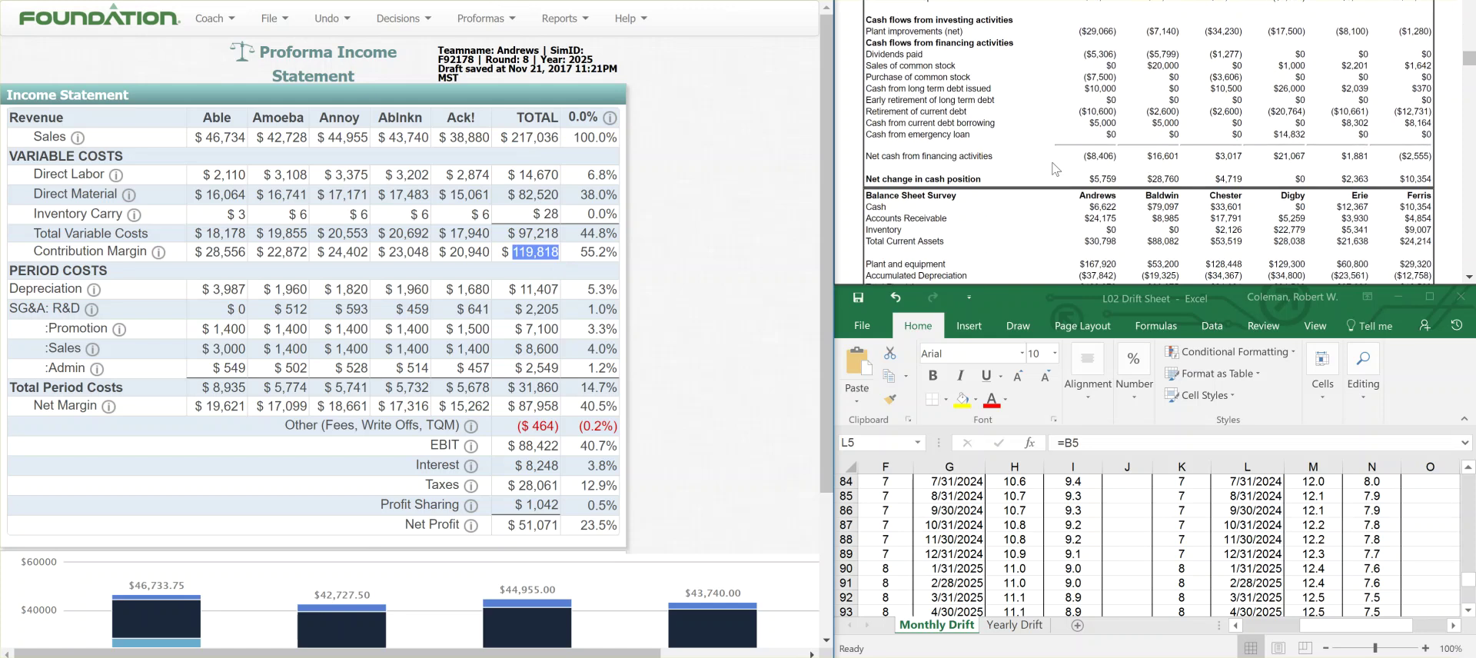
scroll(1055, 168, up, 10)
scroll(1055, 169, up, 18)
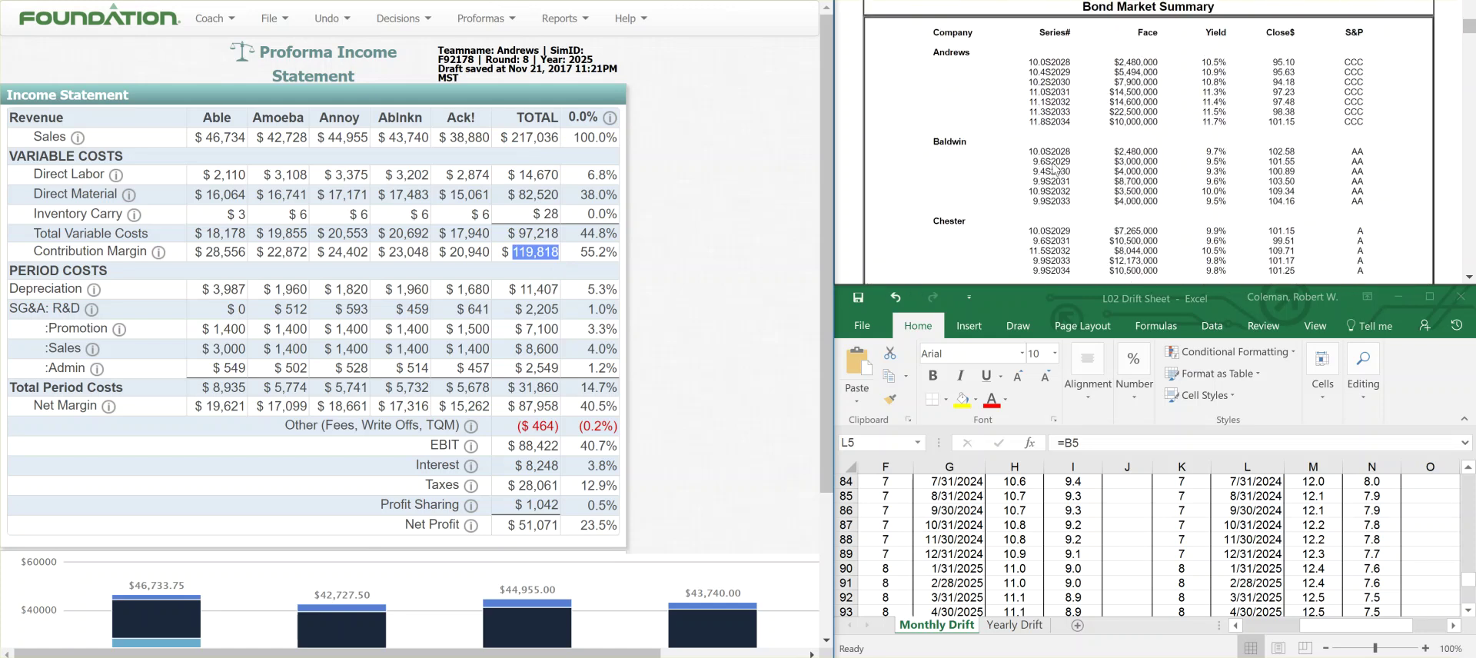
scroll(1055, 168, up, 6)
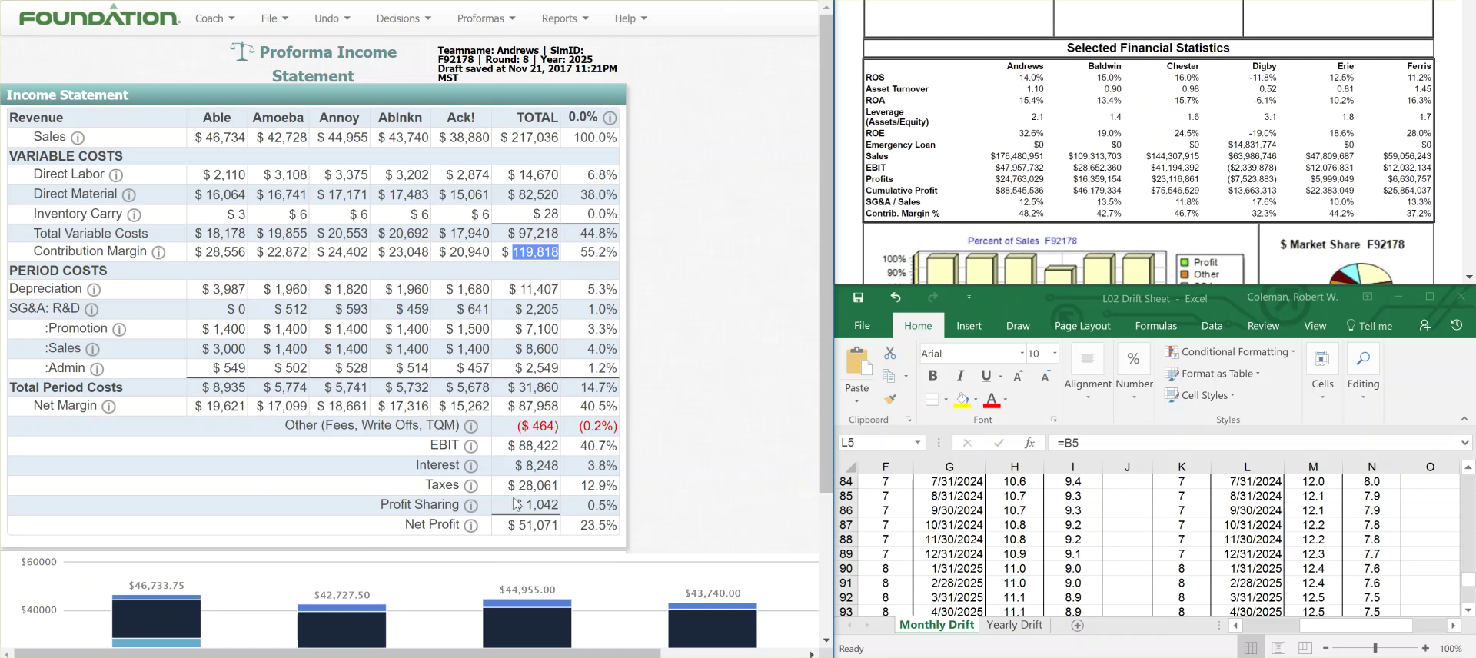
drag(519, 526, 556, 526)
click(557, 531)
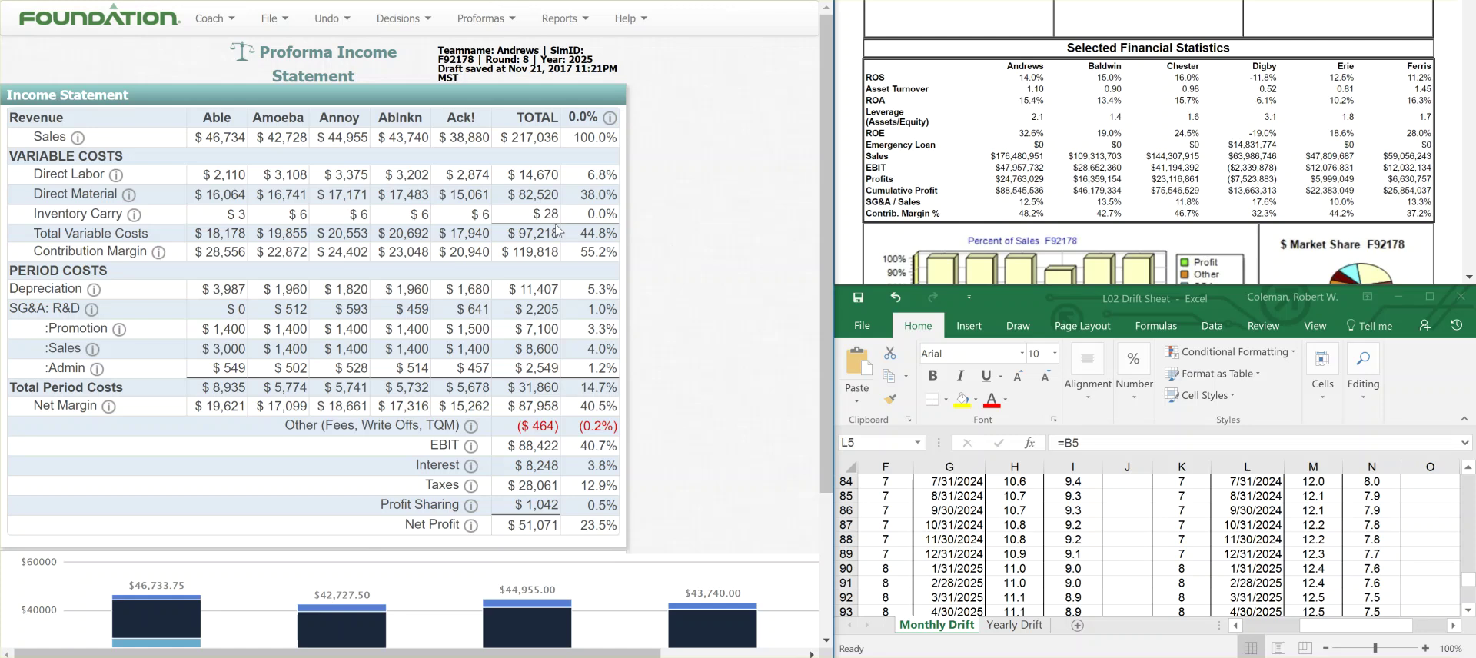
- Open the proforma Ratios and examine return on assets, return on equity and the projected stock price
click(481, 29)
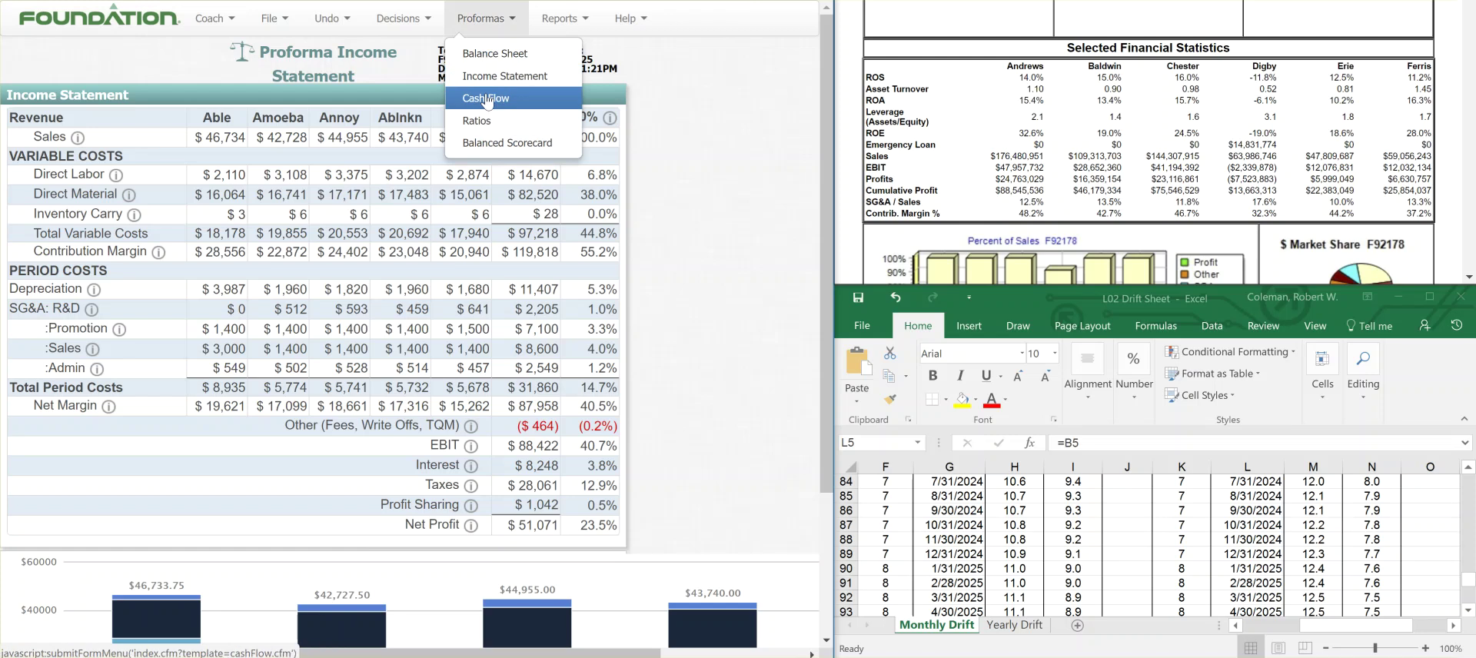
click(482, 121)
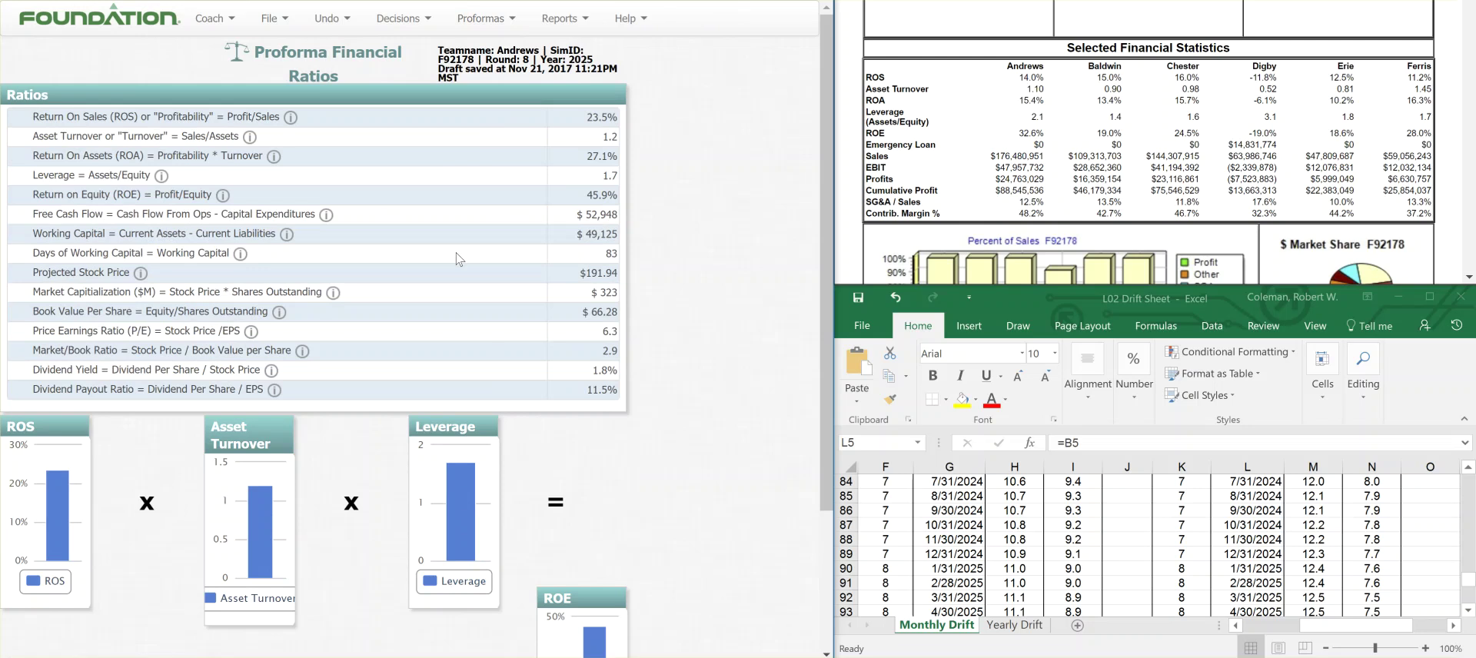
drag(589, 159, 609, 159)
click(580, 199)
drag(580, 199, 617, 202)
drag(582, 273, 615, 275)
click(593, 273)
- Find the Stock Market Summary in the FastTrack report for comparison with the projected ratios
scroll(1149, 170, up, 2)
scroll(1160, 165, down, 5)
scroll(1170, 161, up, 3)
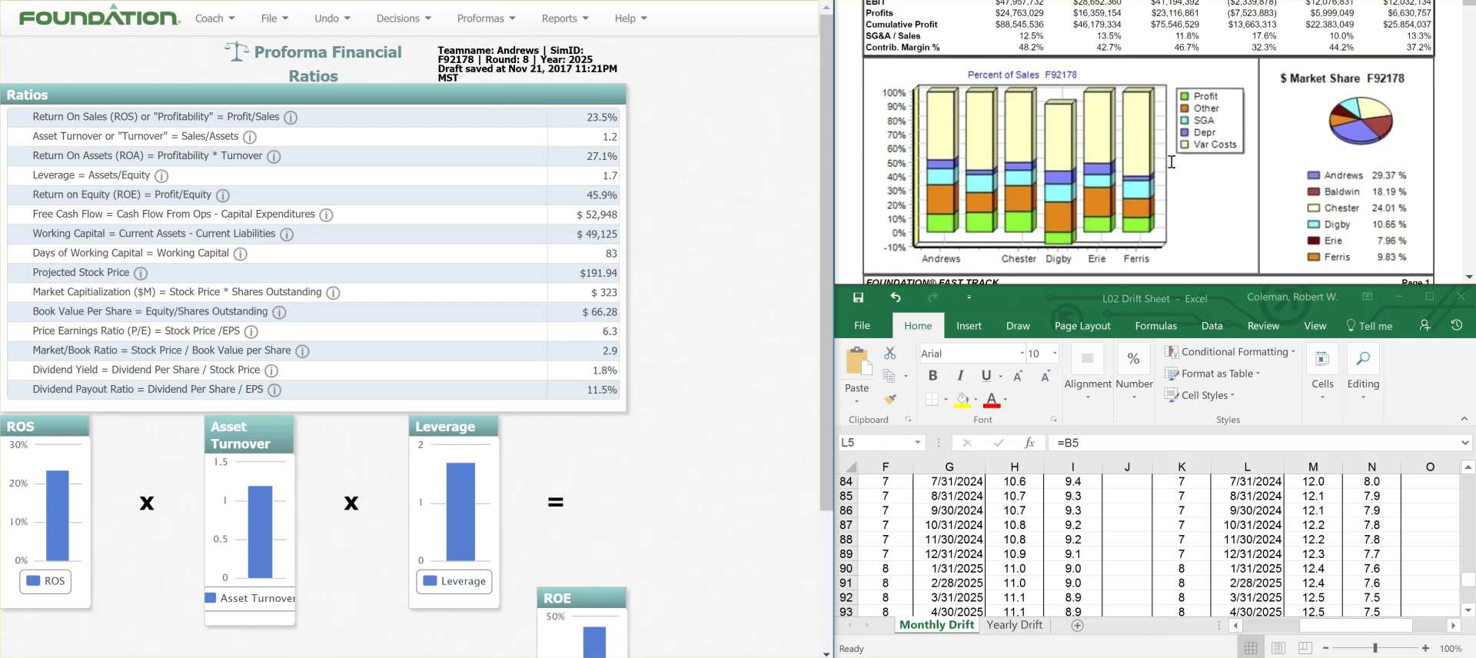
scroll(1171, 161, up, 1)
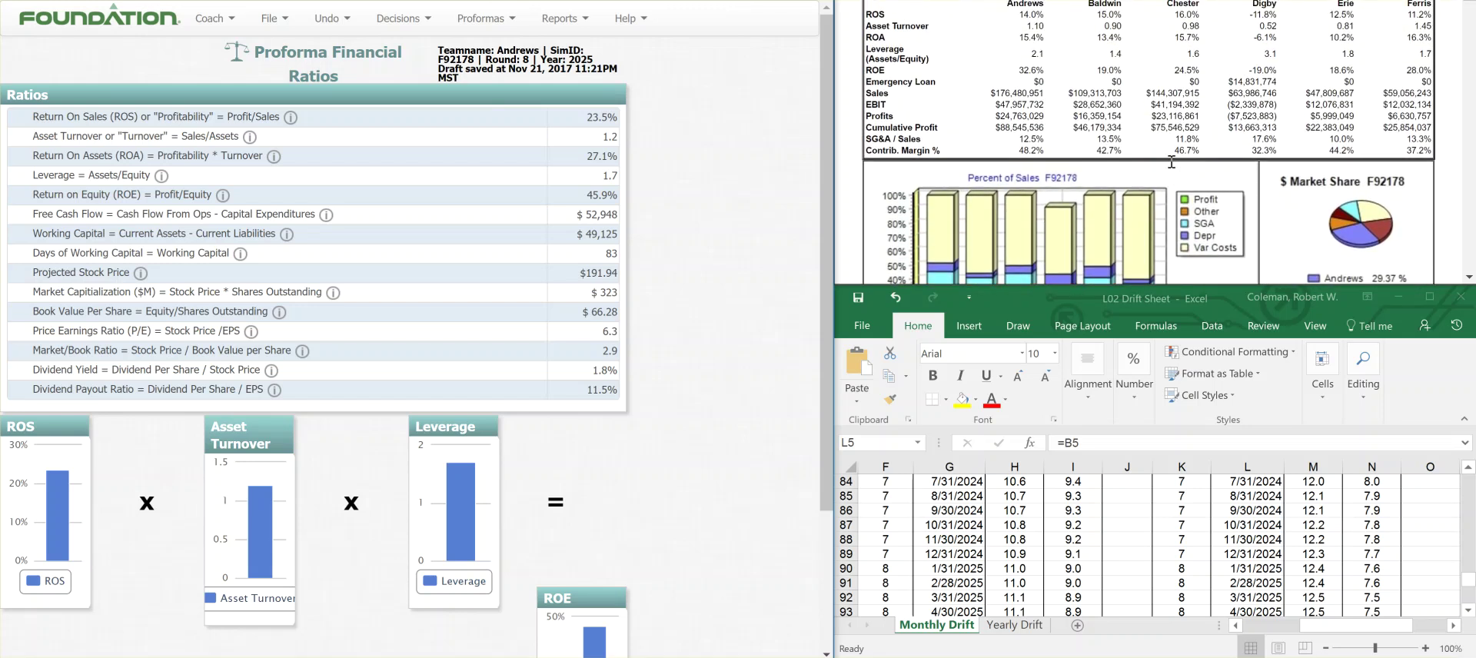
scroll(1194, 132, down, 7)
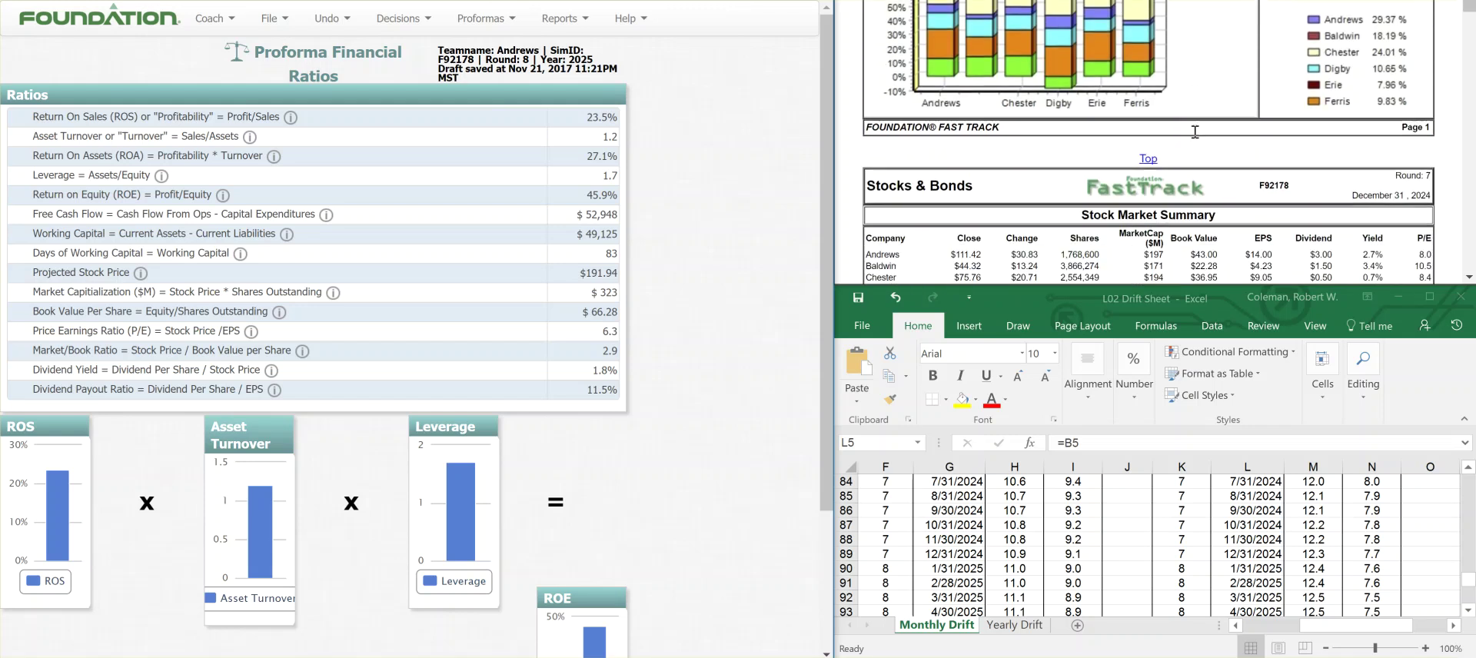
scroll(1194, 132, down, 2)
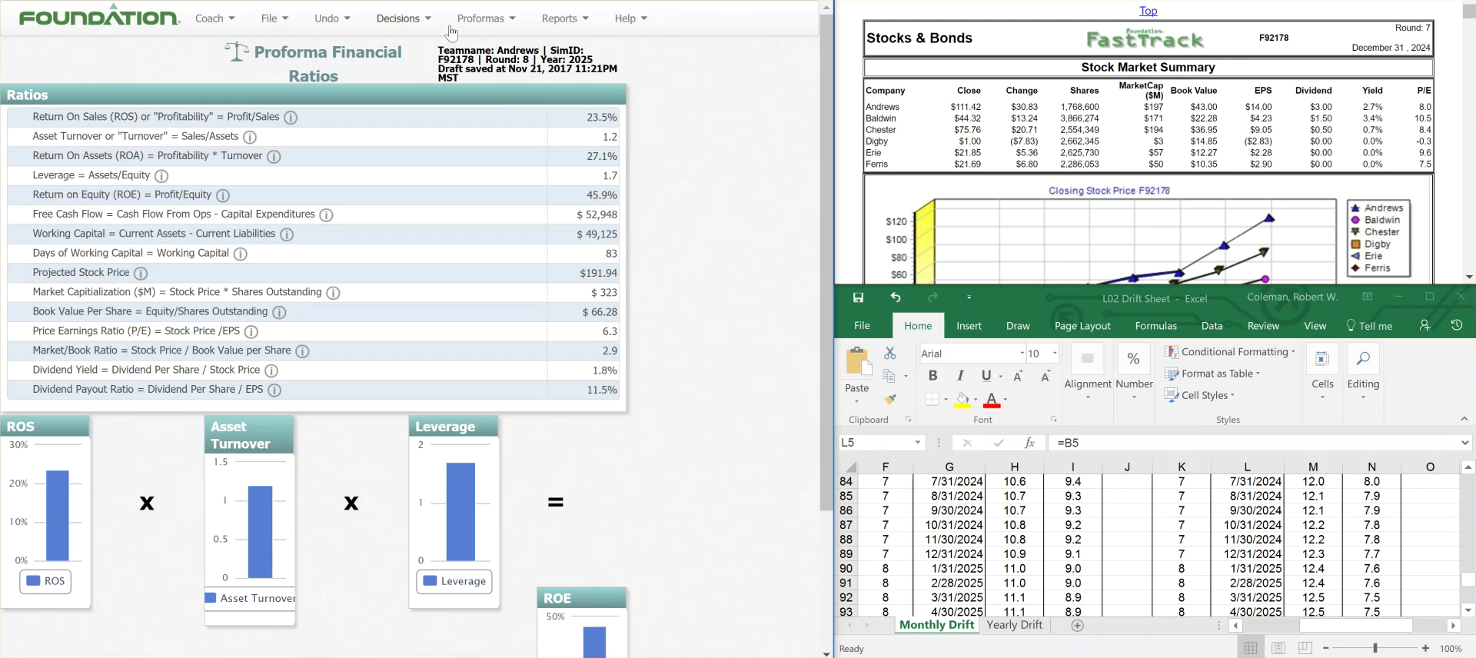
- Set Dividend Per Share to 7.00 in the Finance decisions and recalculate
mouse_move(399, 21)
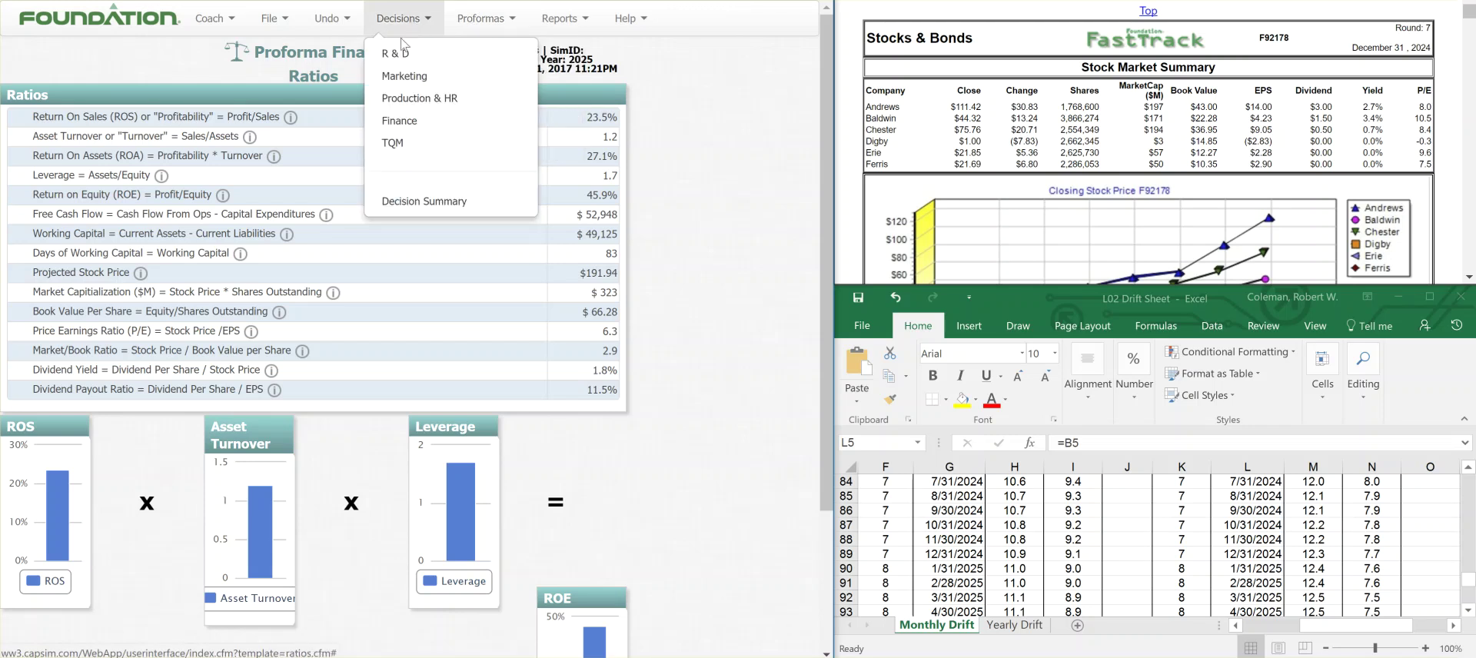
click(401, 122)
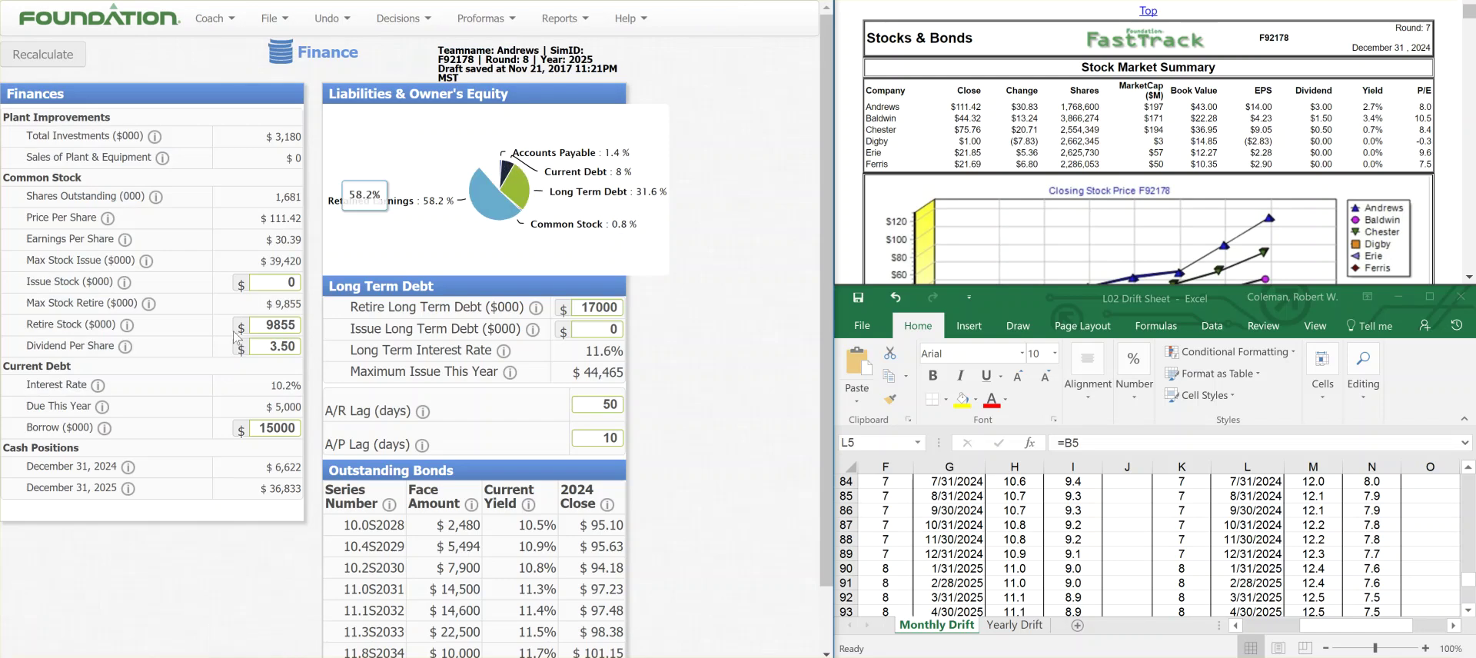
drag(271, 343, 288, 347)
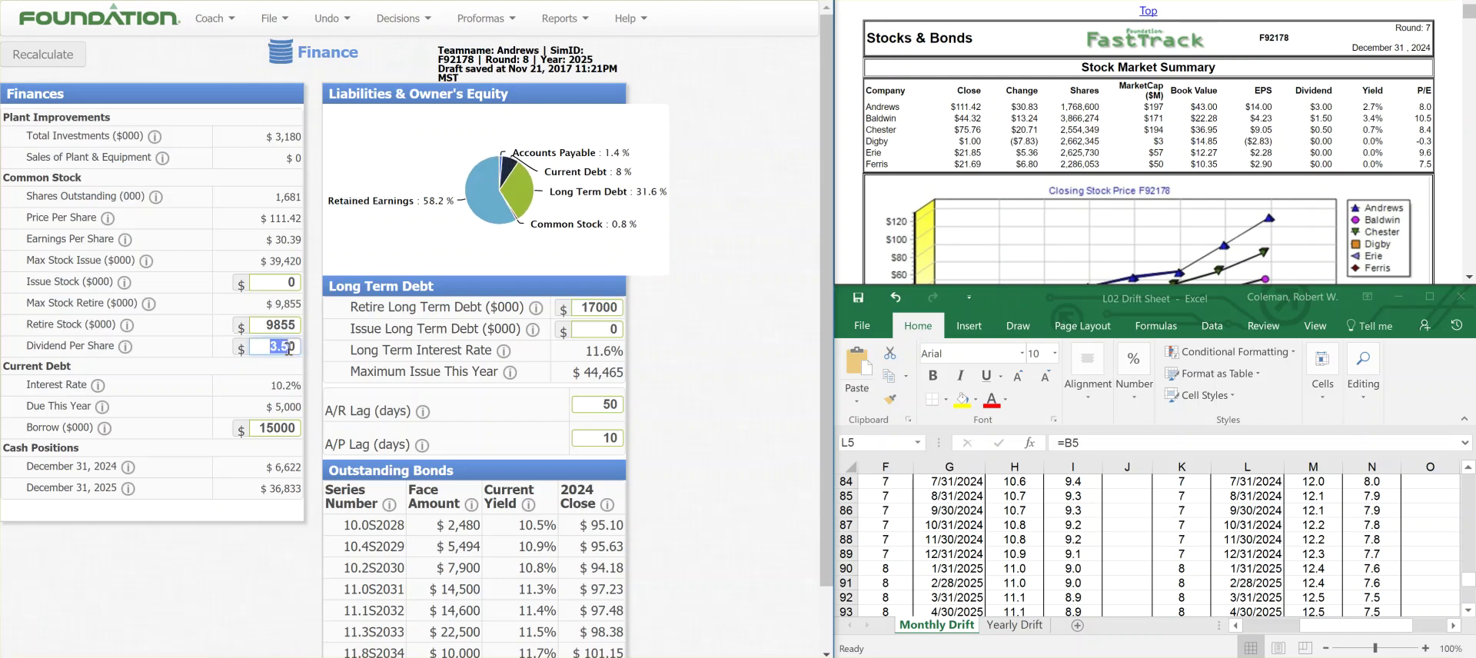
text(7)
click(75, 59)
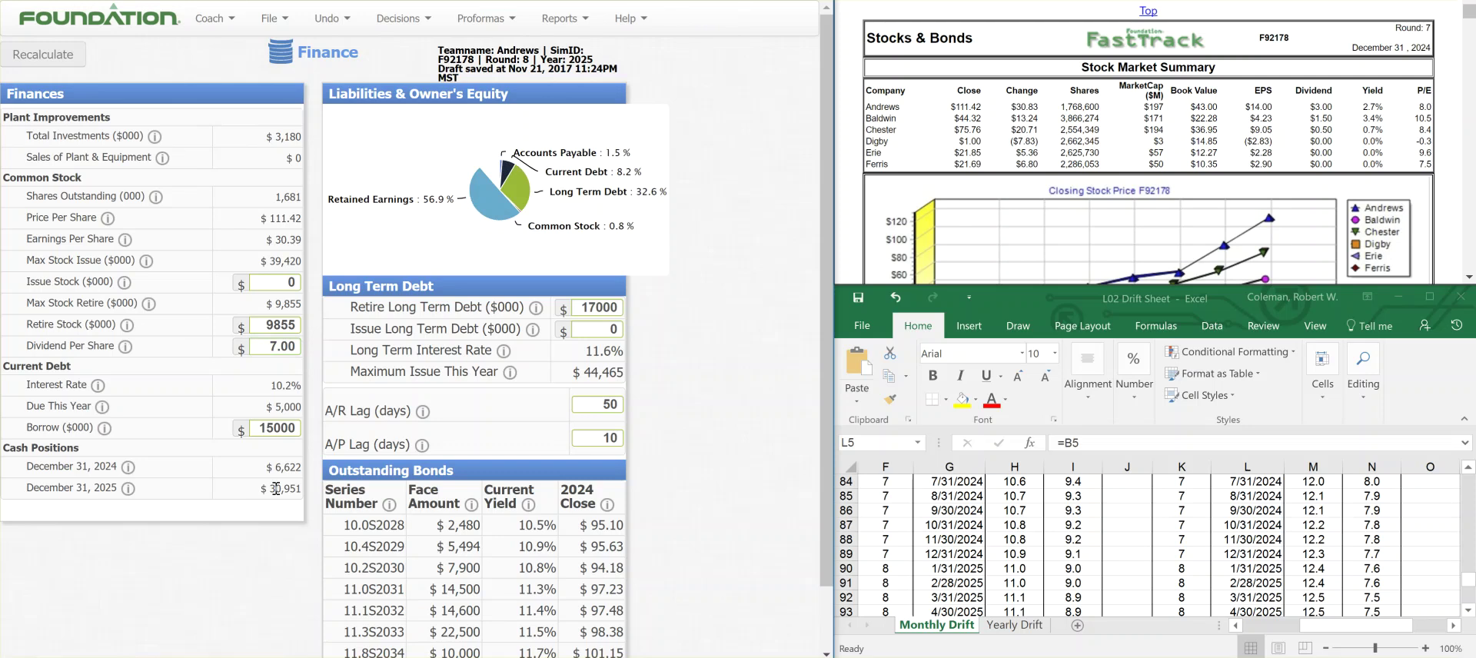
- Open the proforma Balanced Scorecard to review the Round 8 projected results
click(480, 18)
click(489, 152)
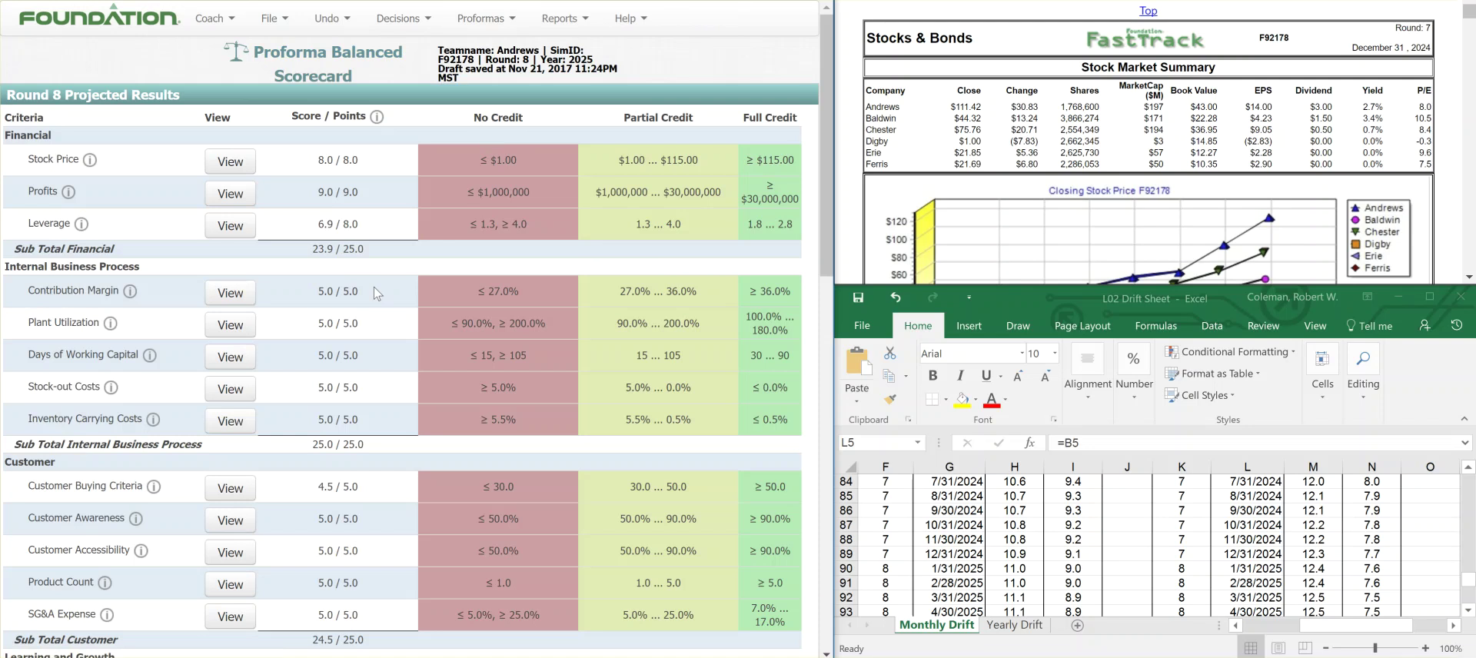
- Review the Round 8 scorecard criteria from Financial through Learning and Growth, including the overall score for the round
scroll(374, 288, down, 5)
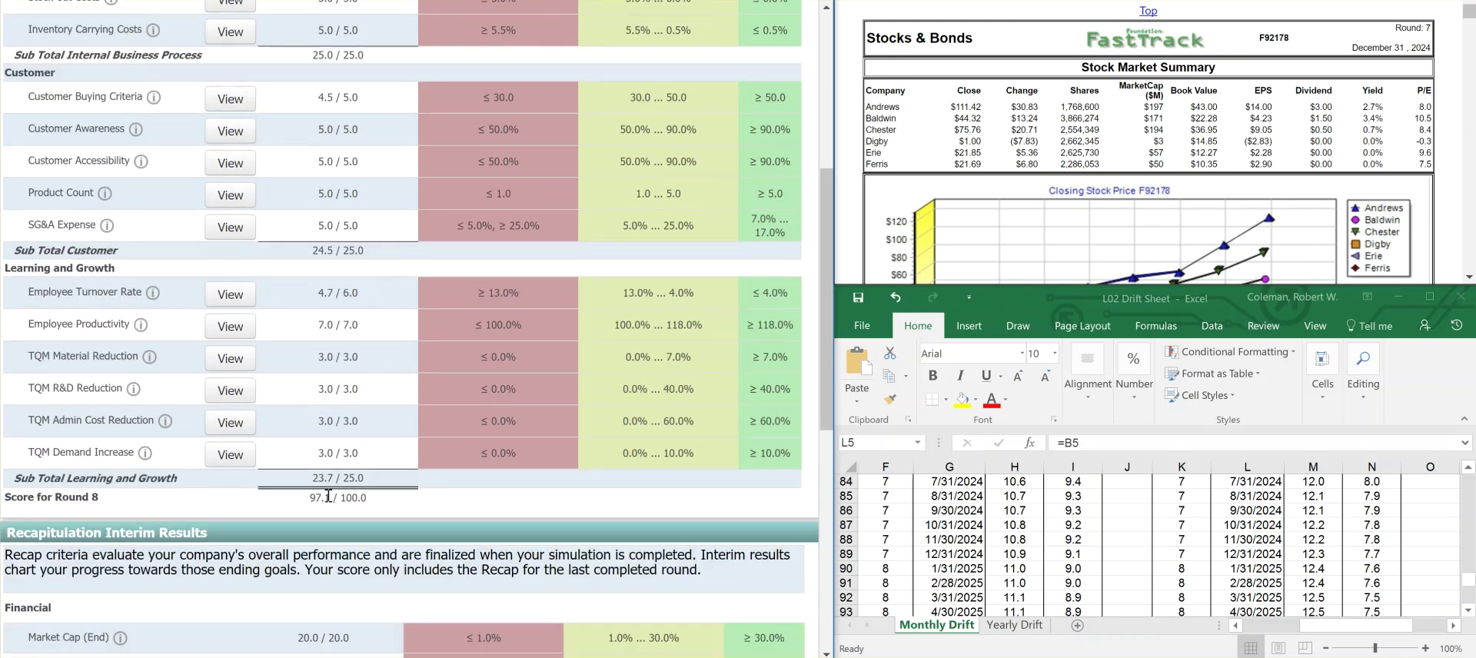
scroll(358, 311, up, 1)
scroll(358, 312, up, 1)
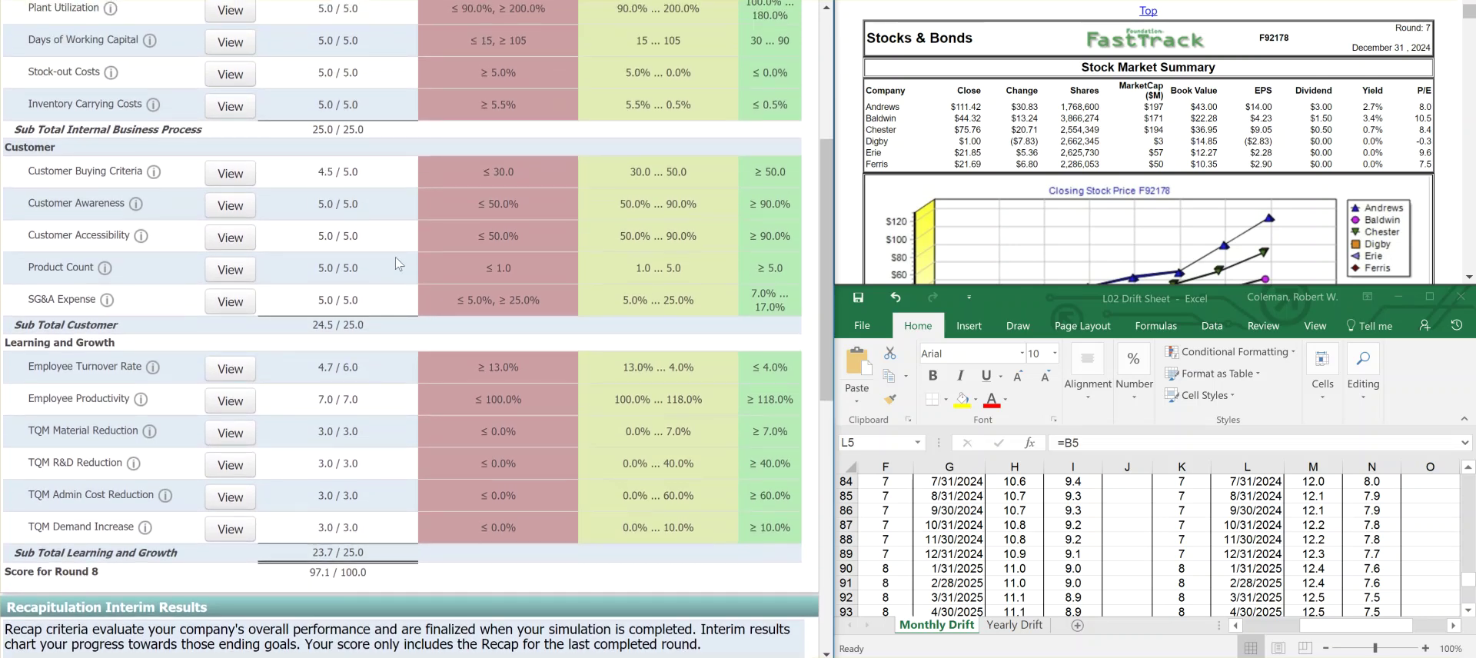
scroll(384, 254, up, 5)
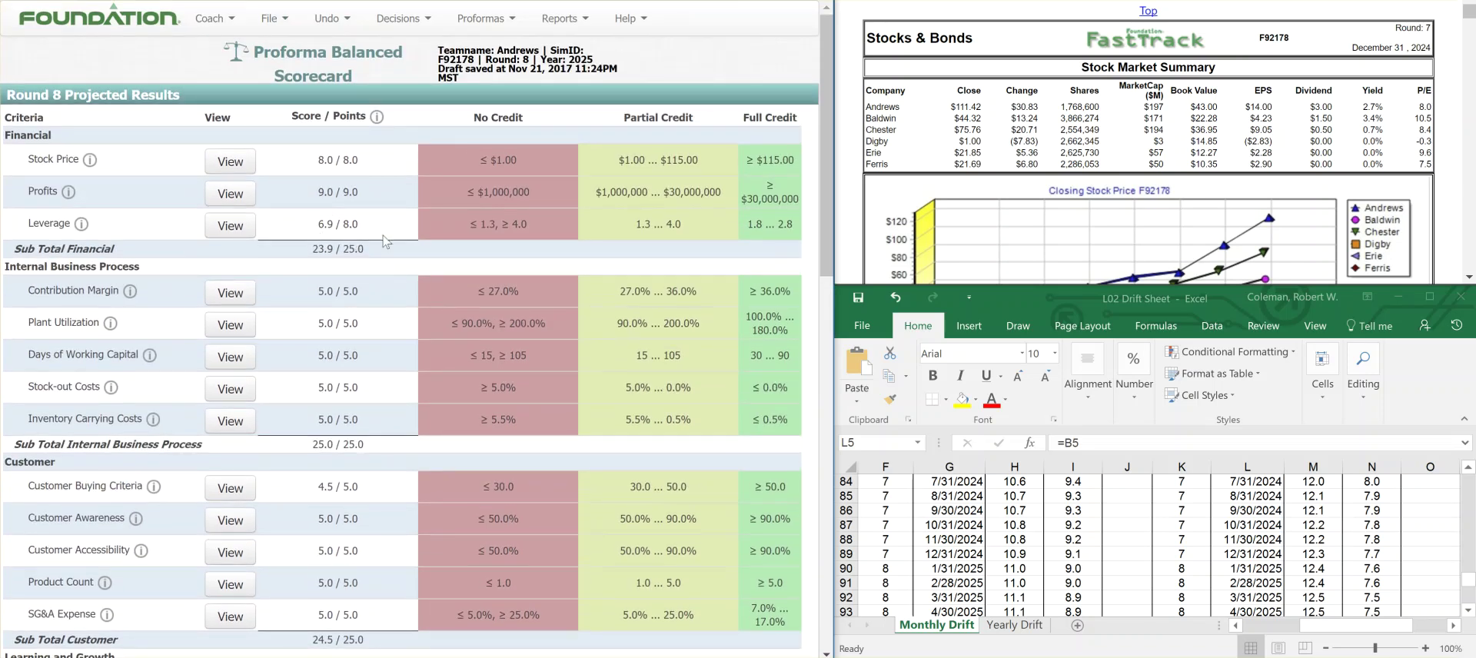
- Review the proforma Ratios, including return on equity, and open the proforma Income Statement to check net profit
mouse_move(487, 30)
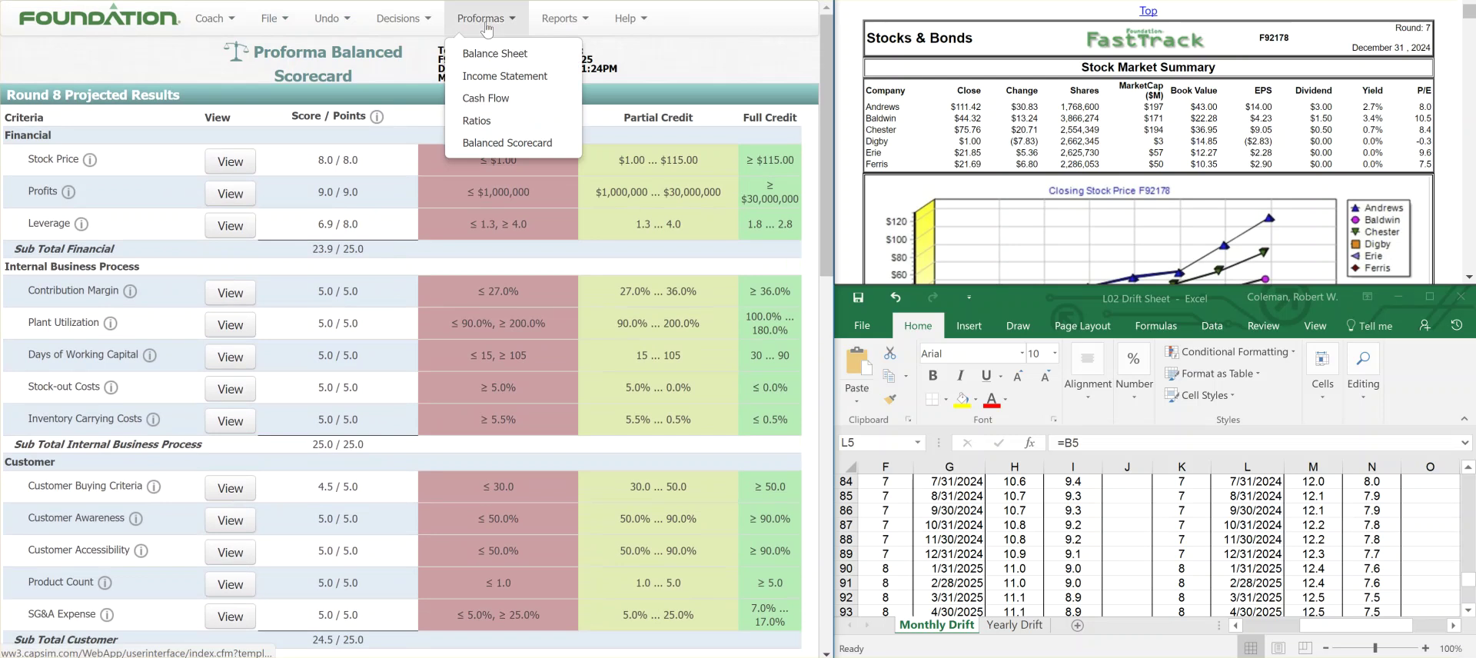
click(486, 123)
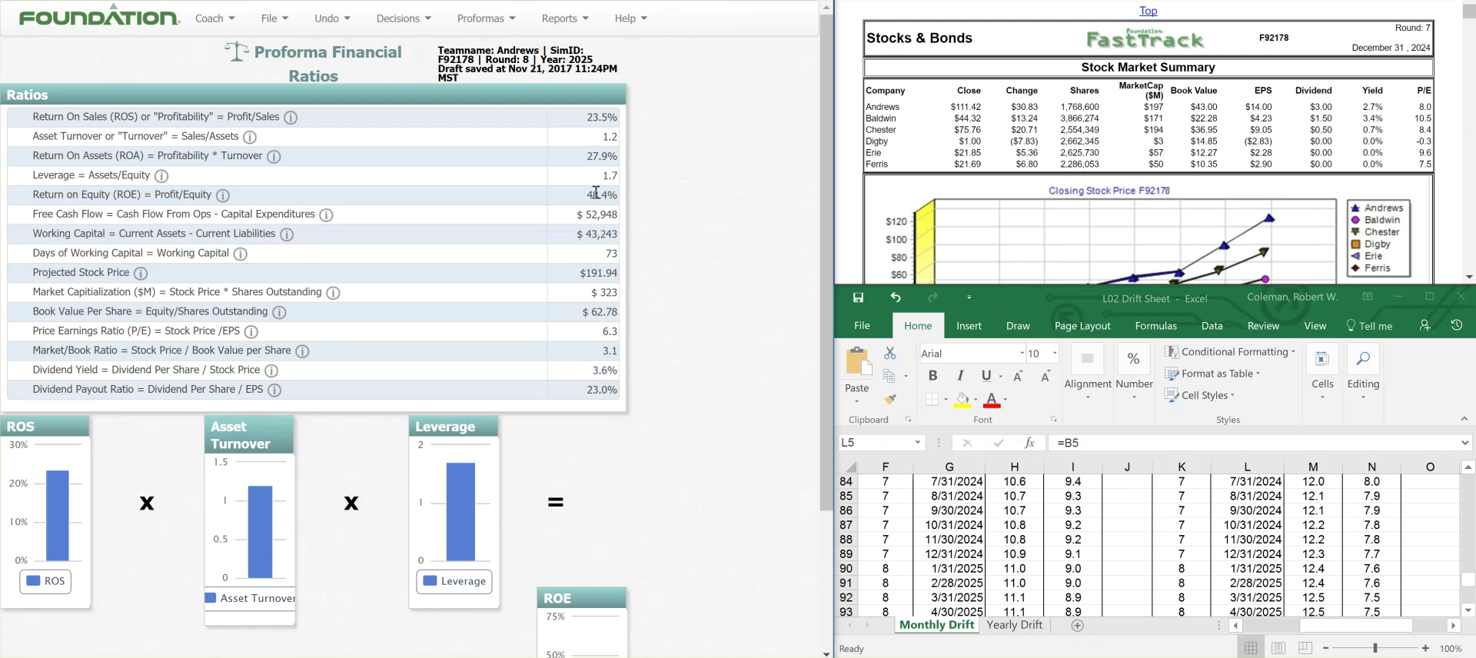
click(483, 18)
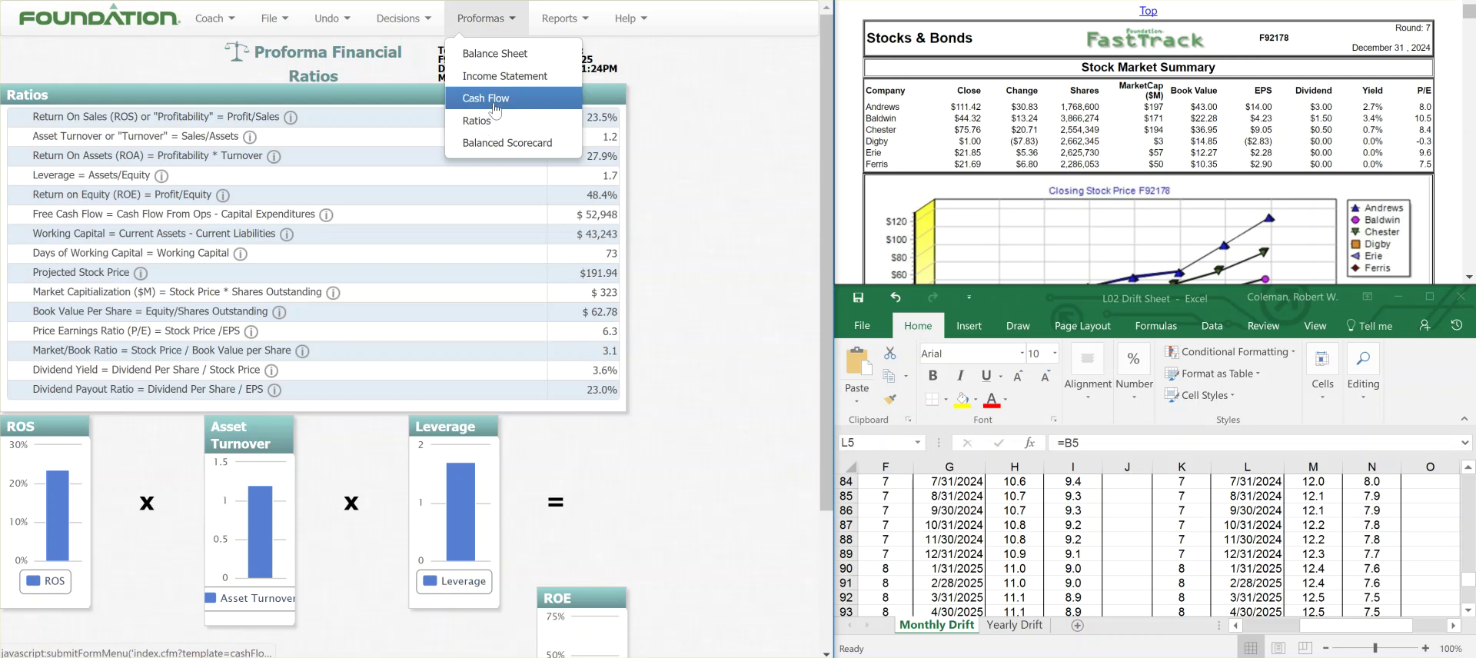
click(505, 80)
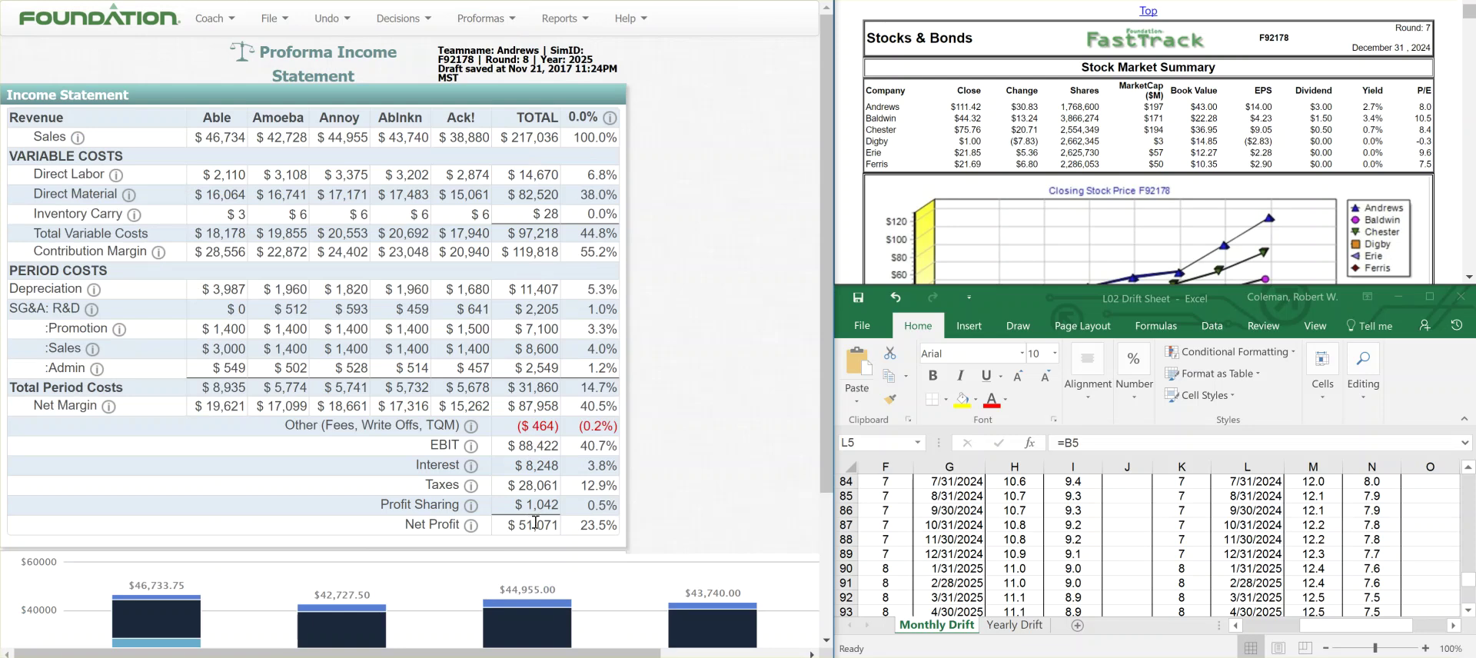
- Look through the FastTrack report's closing stock price chart and the competitors' bonds in the Bond Market Summary
scroll(1082, 153, down, 3)
scroll(1228, 121, up, 1)
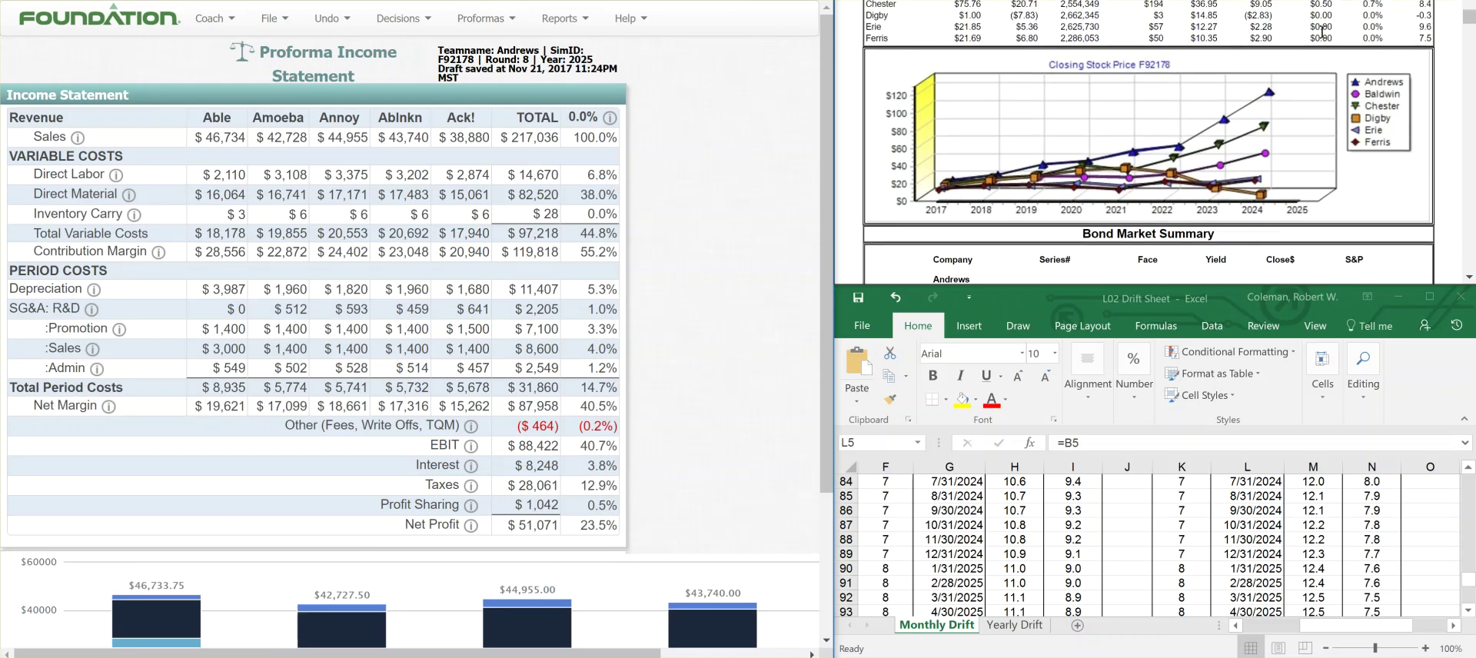
scroll(1246, 159, down, 3)
scroll(1246, 160, down, 2)
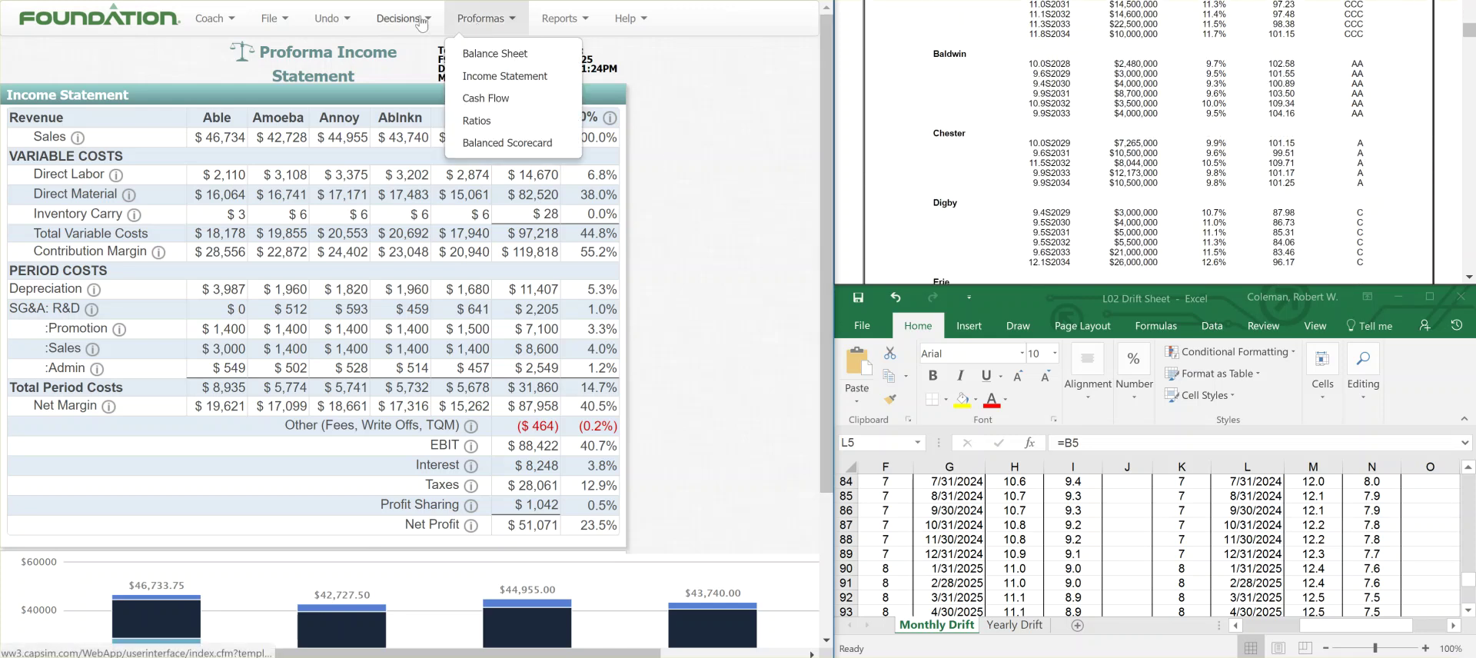
- Open the Decision Summary and review the R&D, marketing, production, finance, human resources and TQM entries
mouse_move(415, 25)
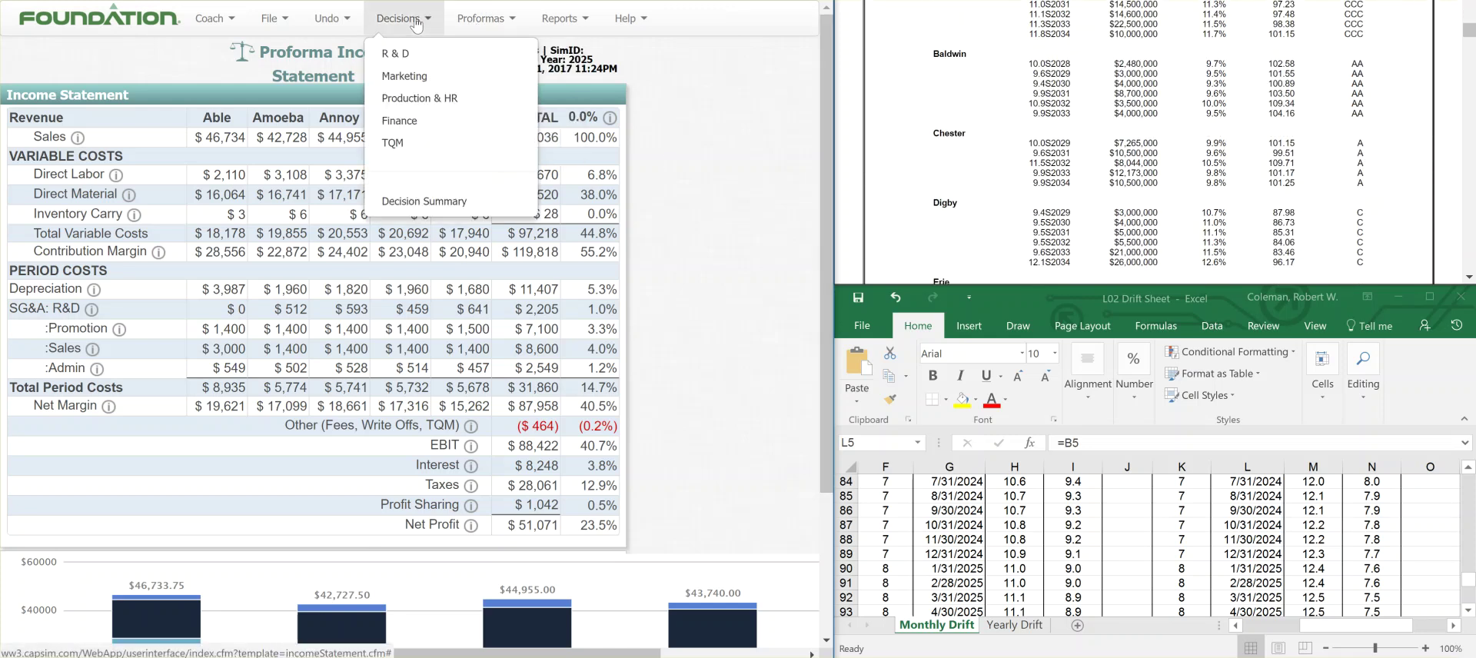
click(404, 203)
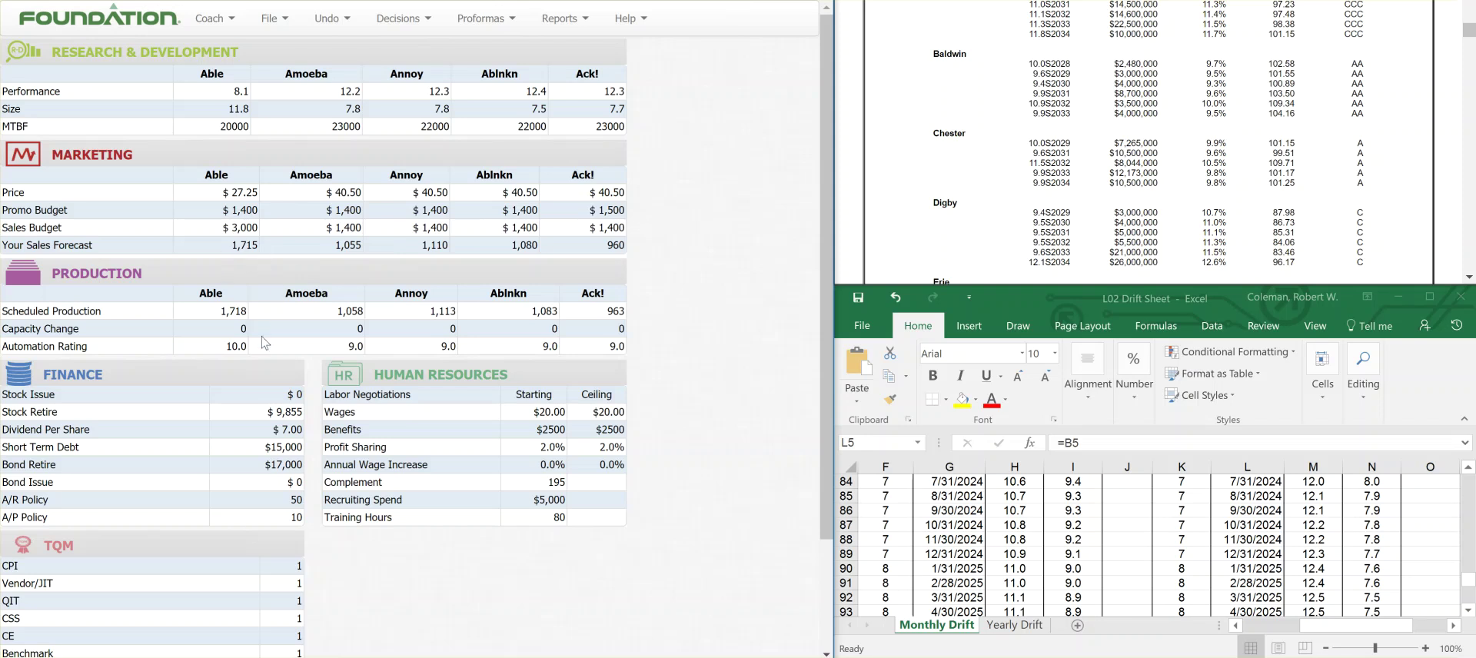
scroll(262, 323, down, 1)
scroll(257, 292, up, 1)
scroll(261, 346, down, 3)
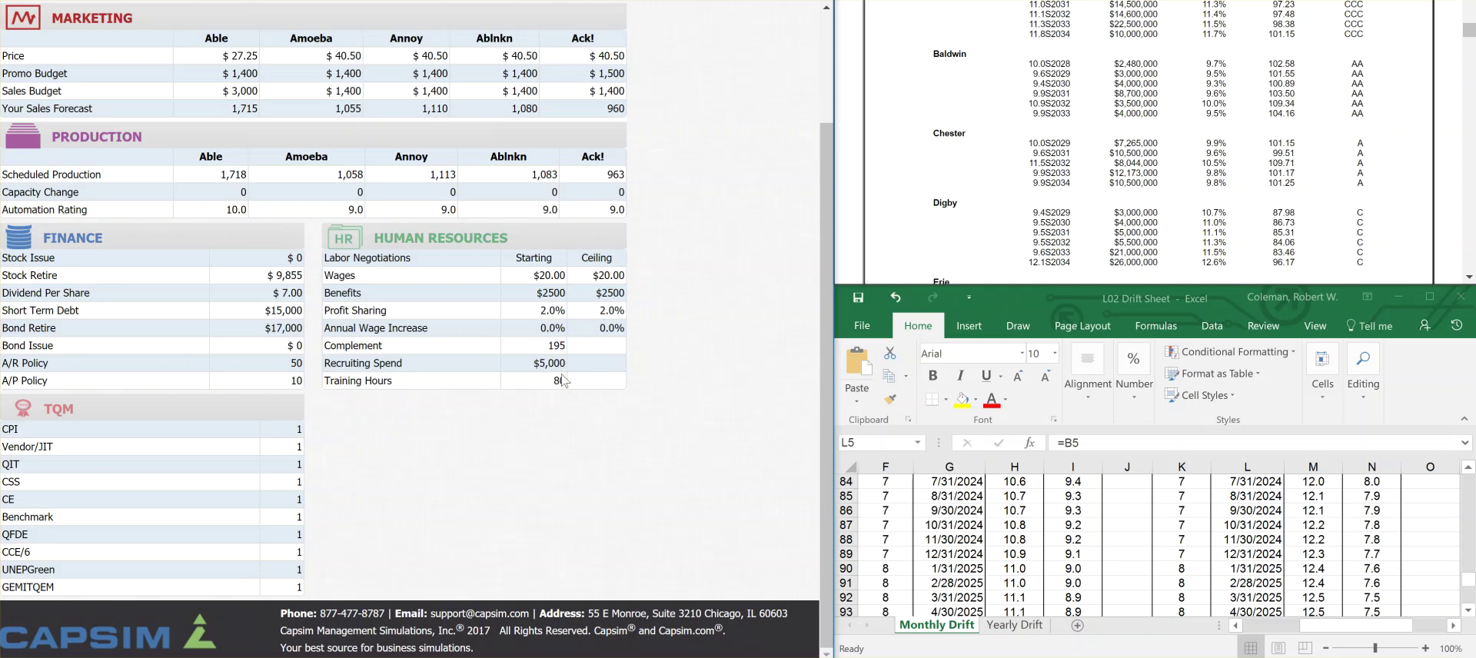
scroll(594, 318, up, 2)
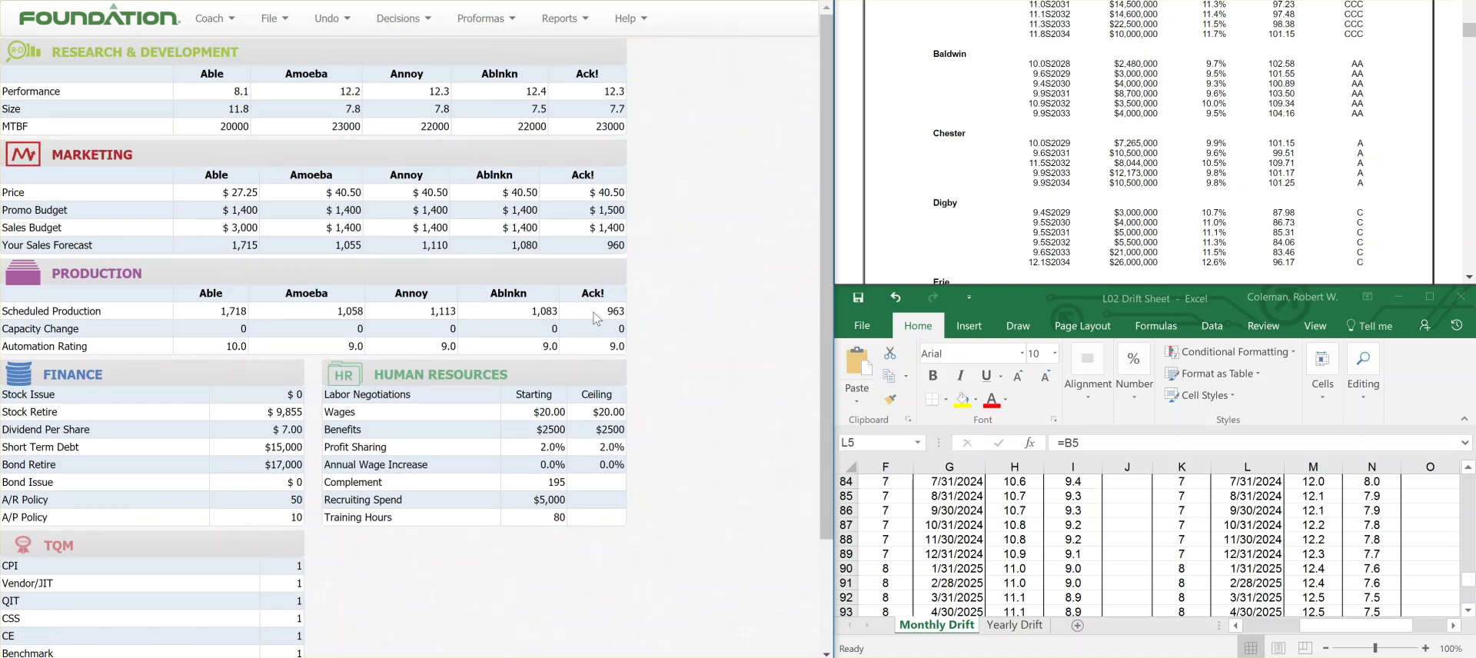